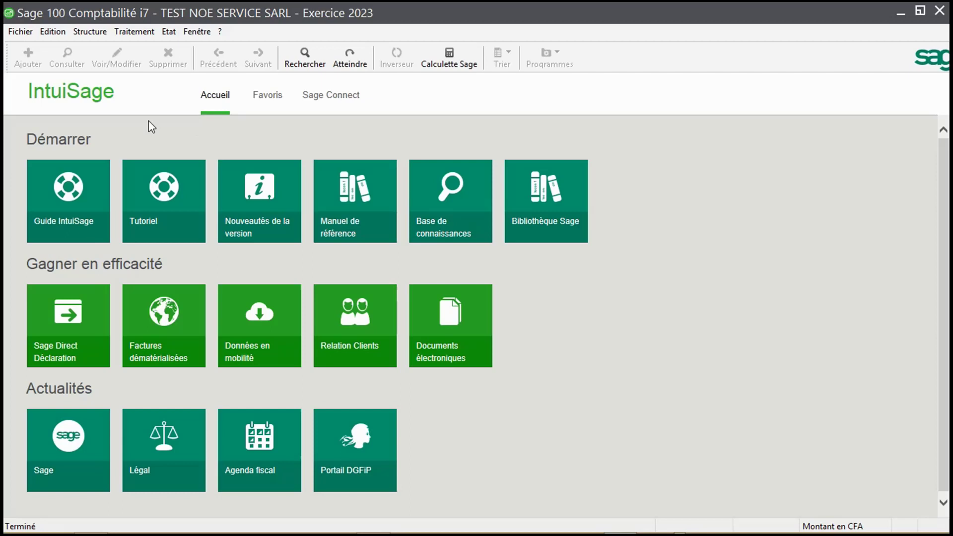
Rename the analytical plan "Plan 1" as CHARGES in the company's analytical parameters, save it and close the parameters.
click(21, 33)
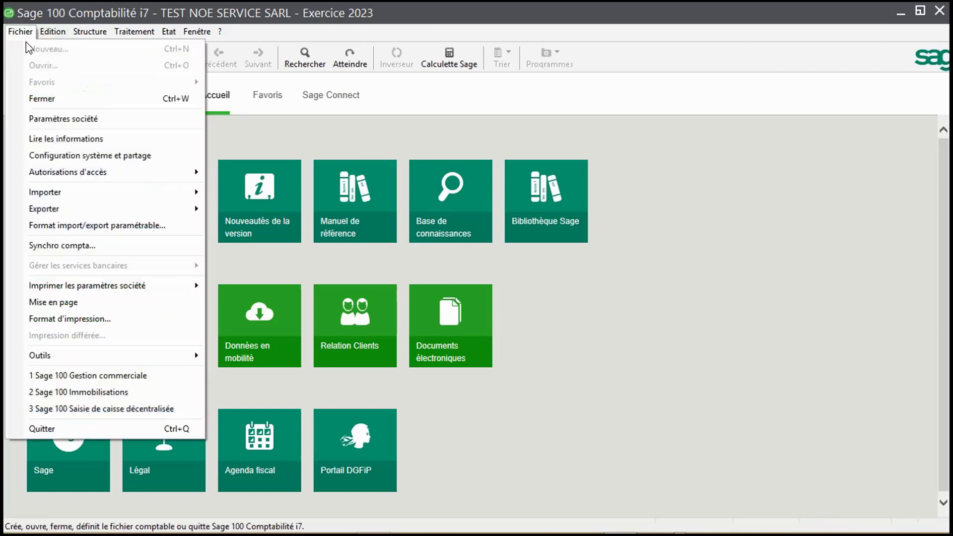
click(77, 122)
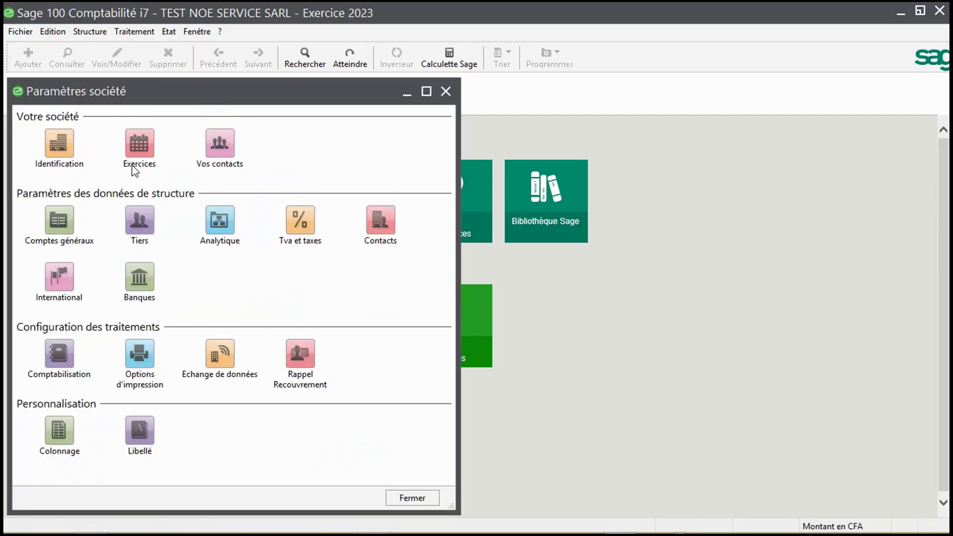
click(222, 236)
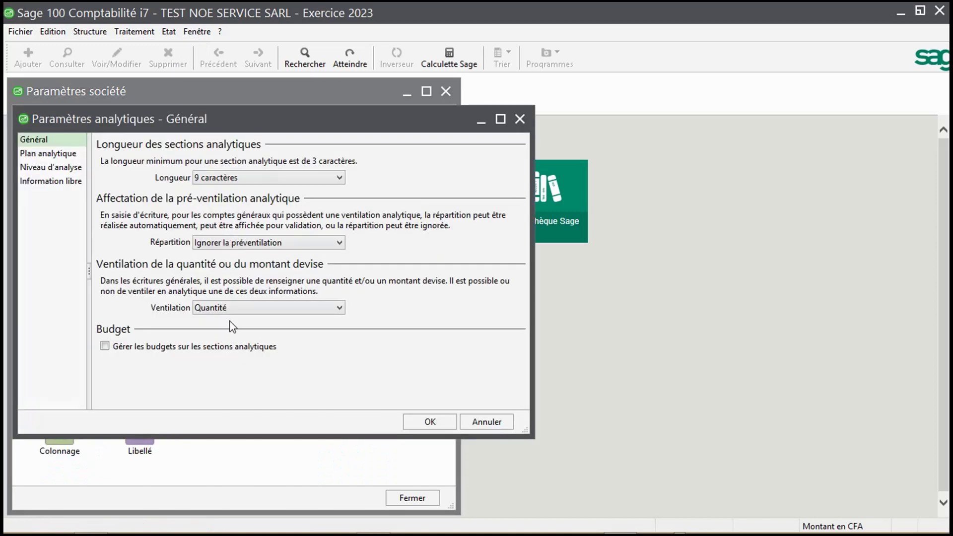
click(60, 155)
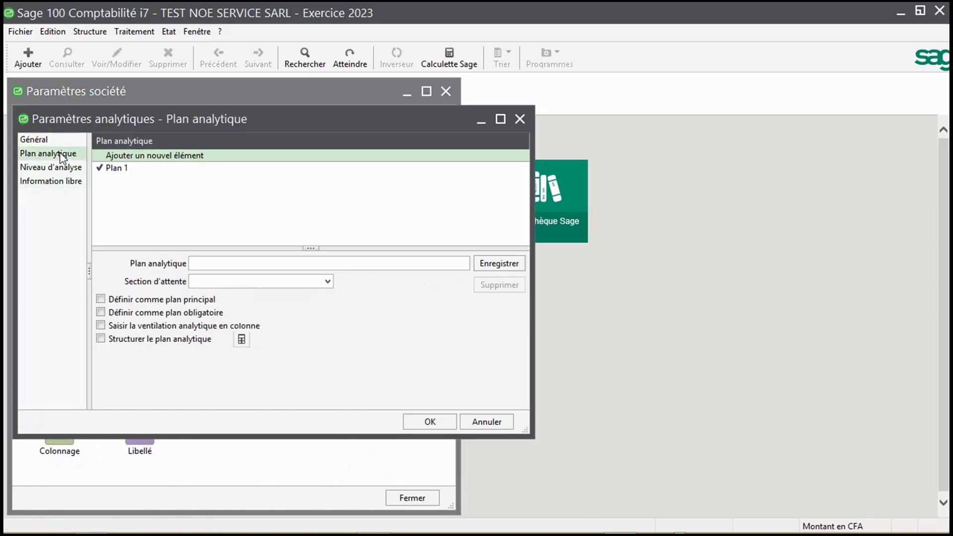
click(116, 171)
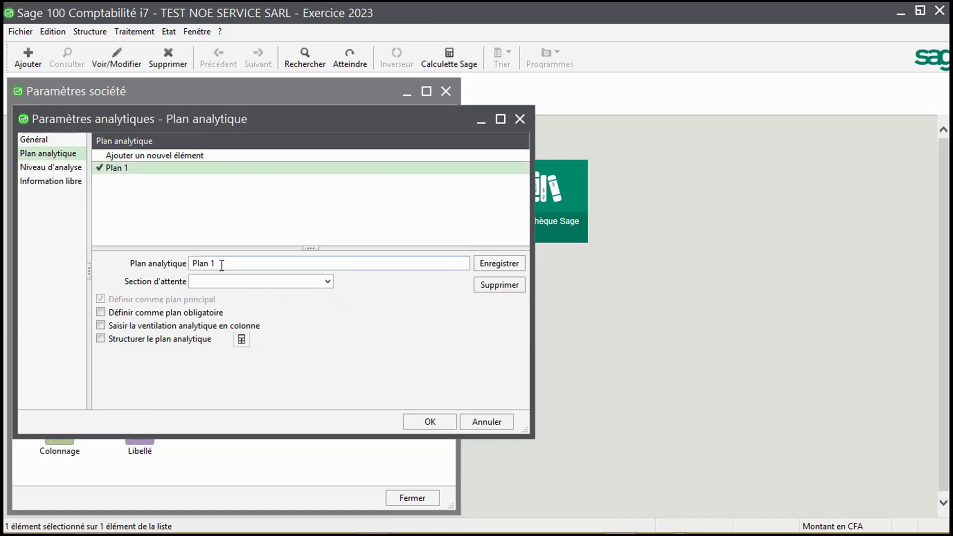
drag(221, 266, 149, 268)
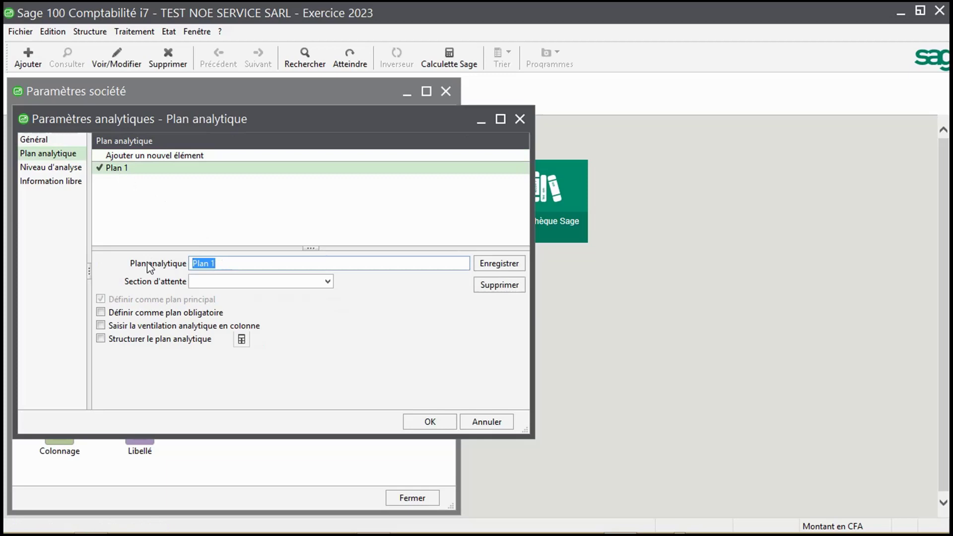
text(CHARGES)
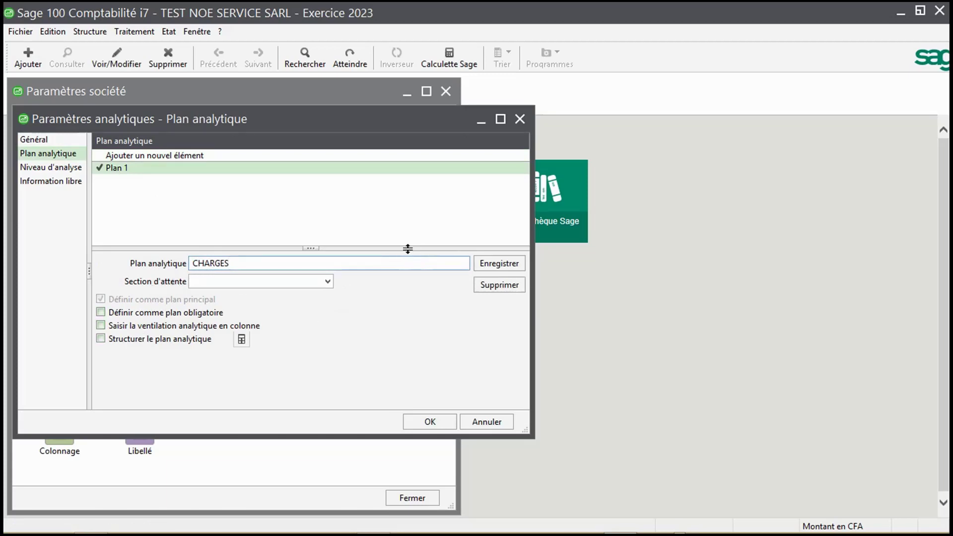
click(500, 265)
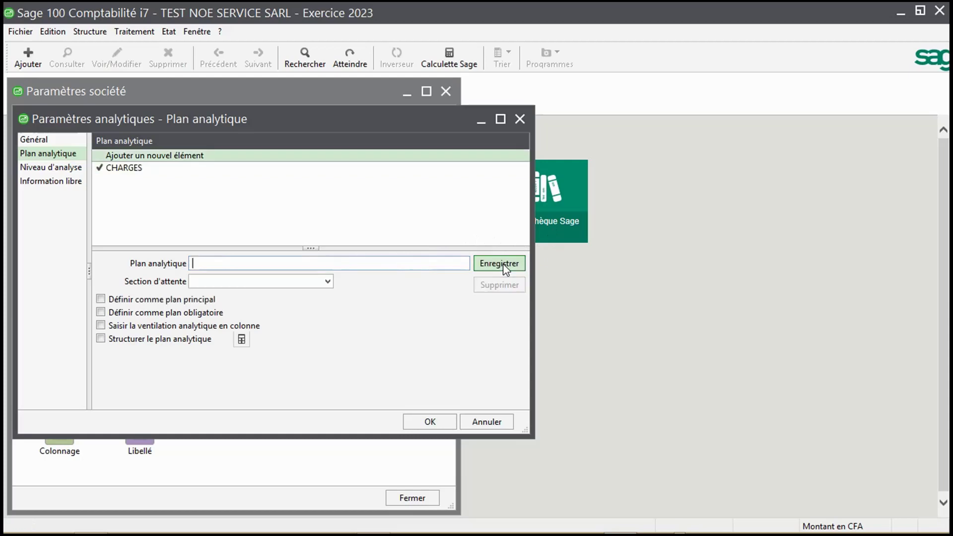
click(430, 422)
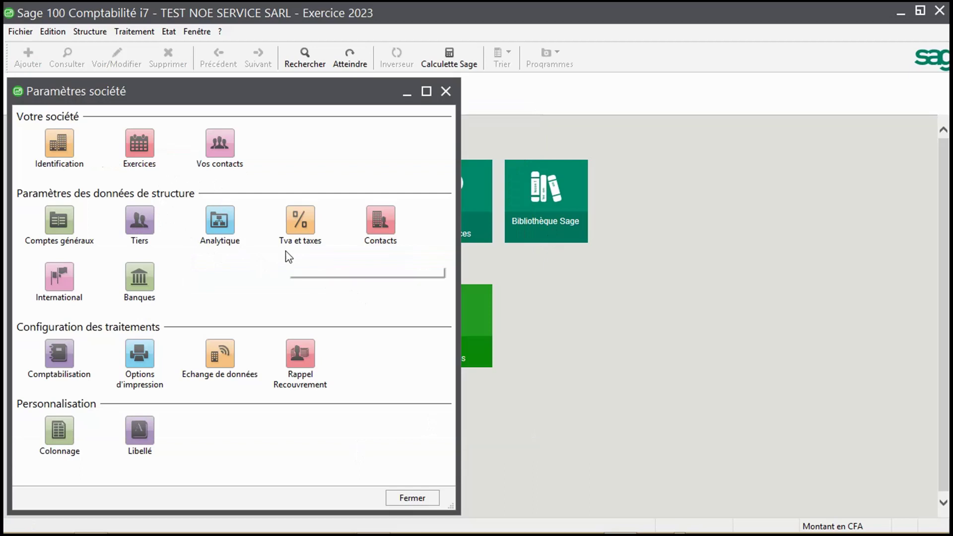
click(445, 90)
Start a new section in the CHARGES analytical plan and give it the section code SERAD.
click(16, 33)
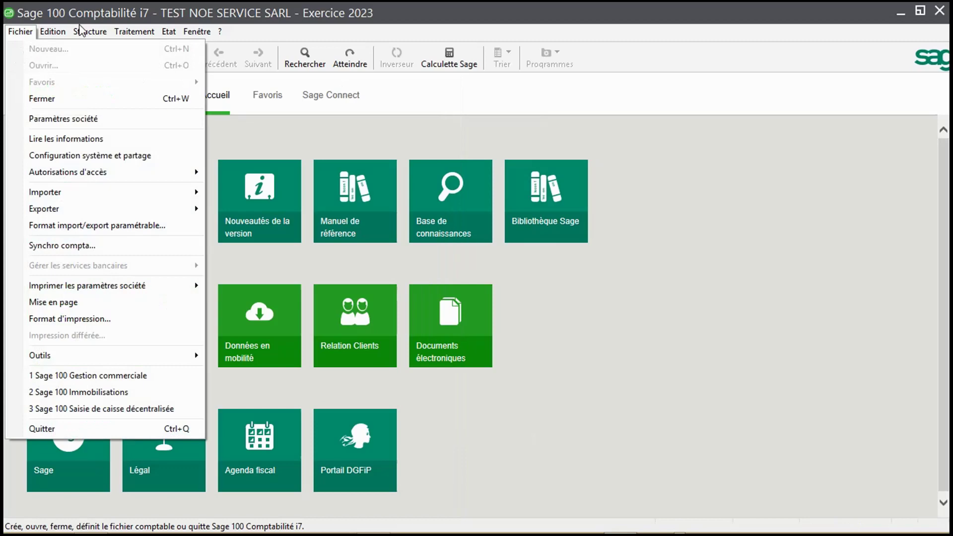
mouse_move(92, 34)
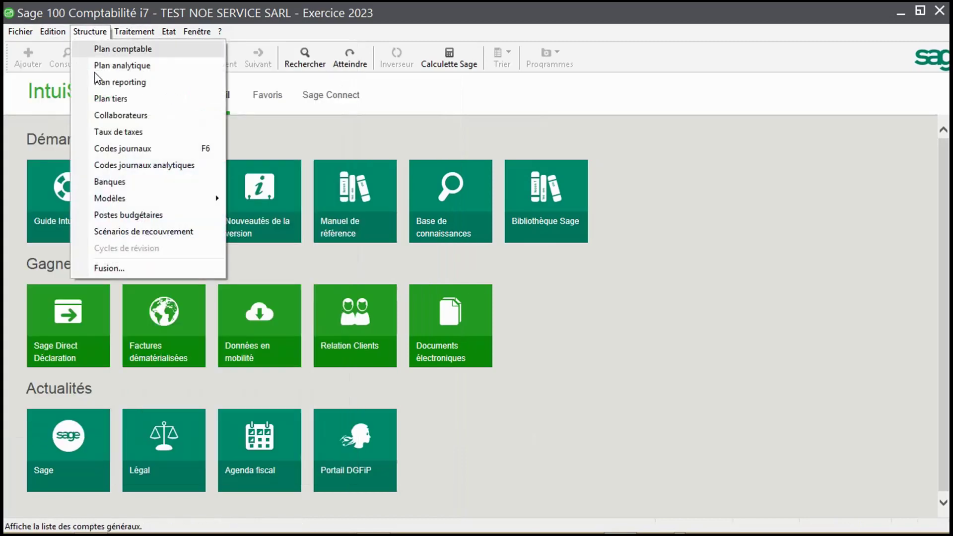
click(128, 70)
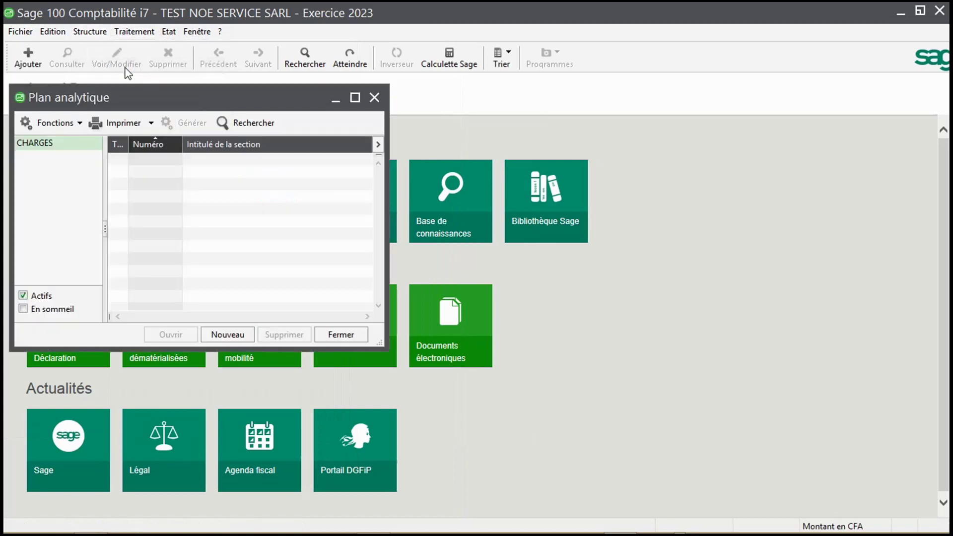
click(226, 335)
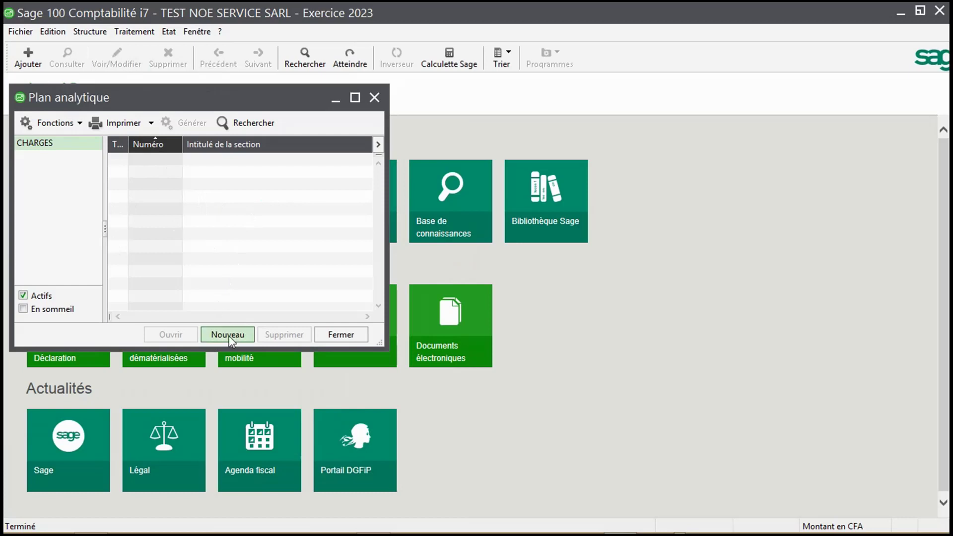
click(228, 335)
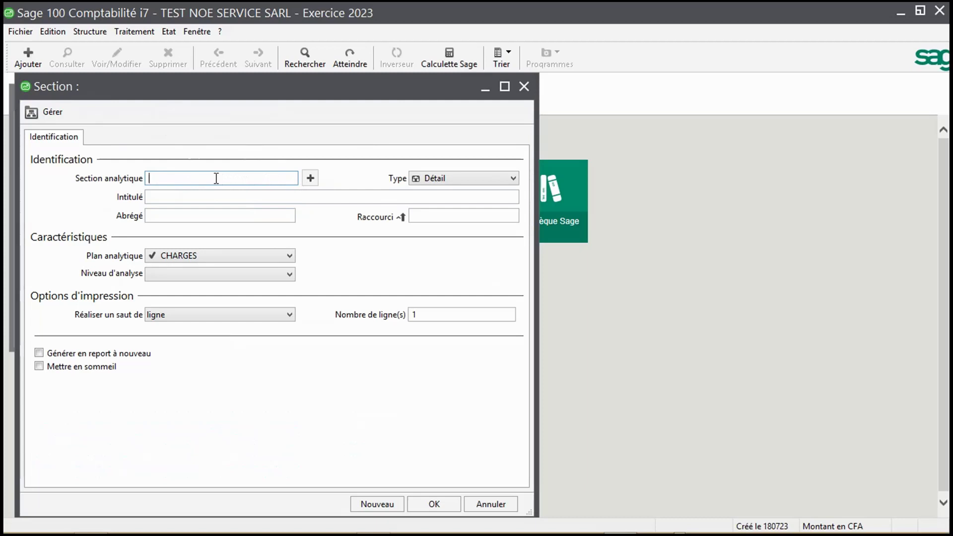
text(SERAD)
key(Tab)
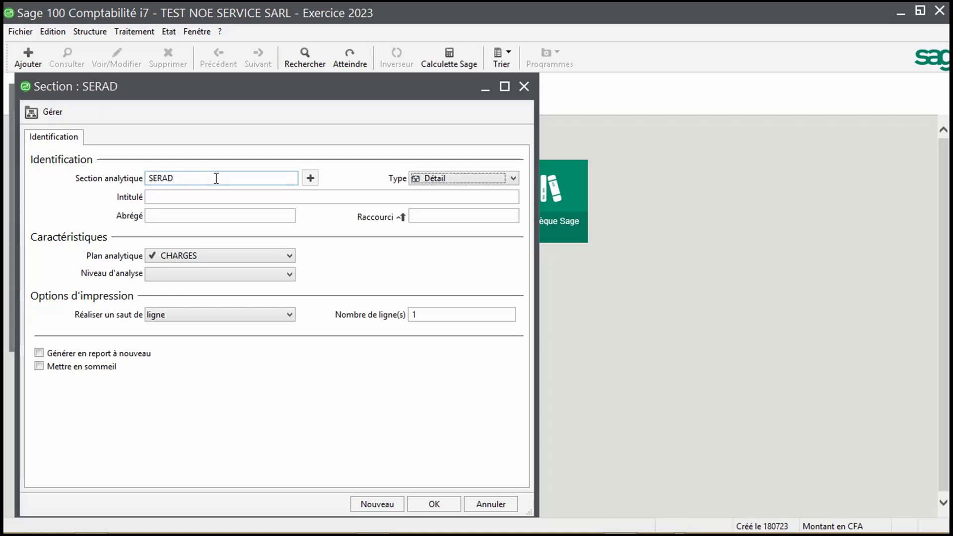
key(Tab)
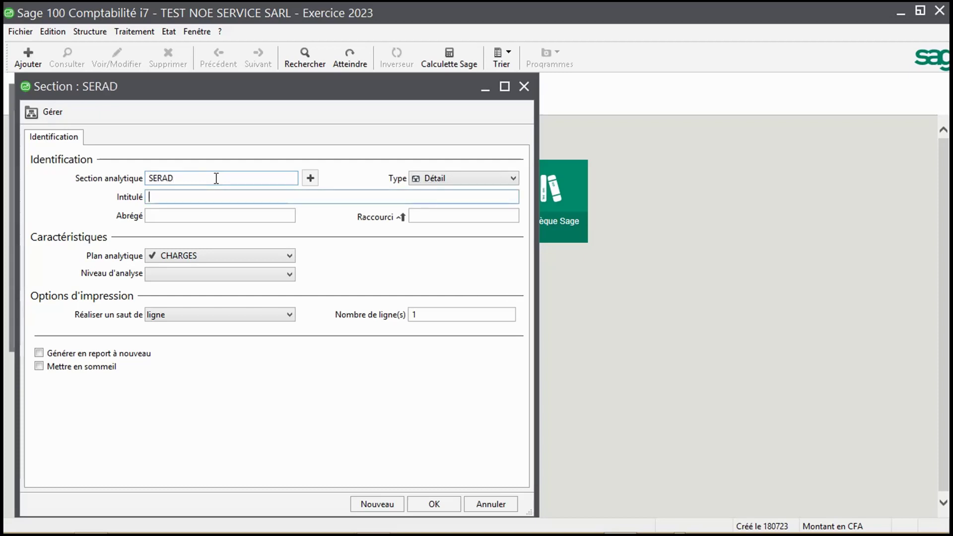
Title the section SERVIVE ADMINISTRATIF with the shortcut SAD, keeping the proposed abbreviation, and save it to start another.
text(SERVI)
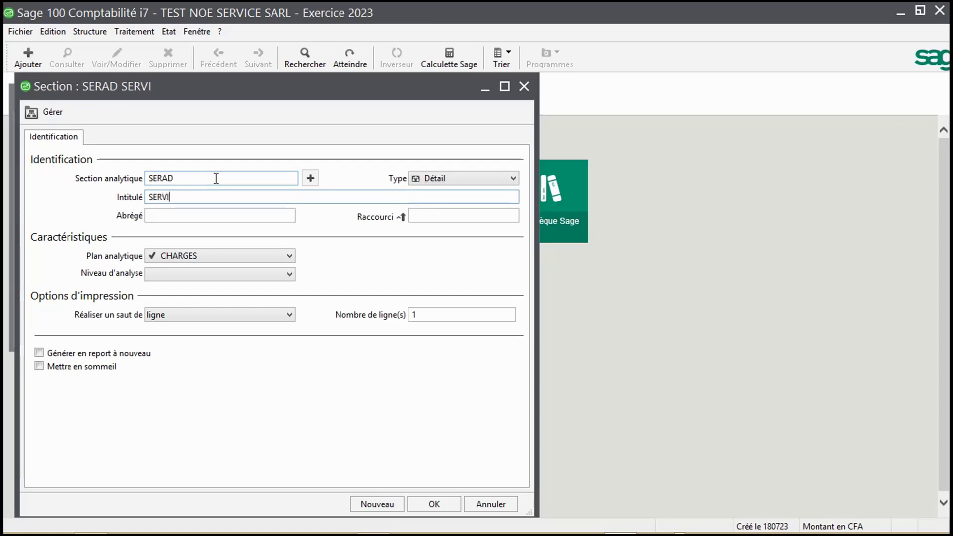
text(VE ADMI)
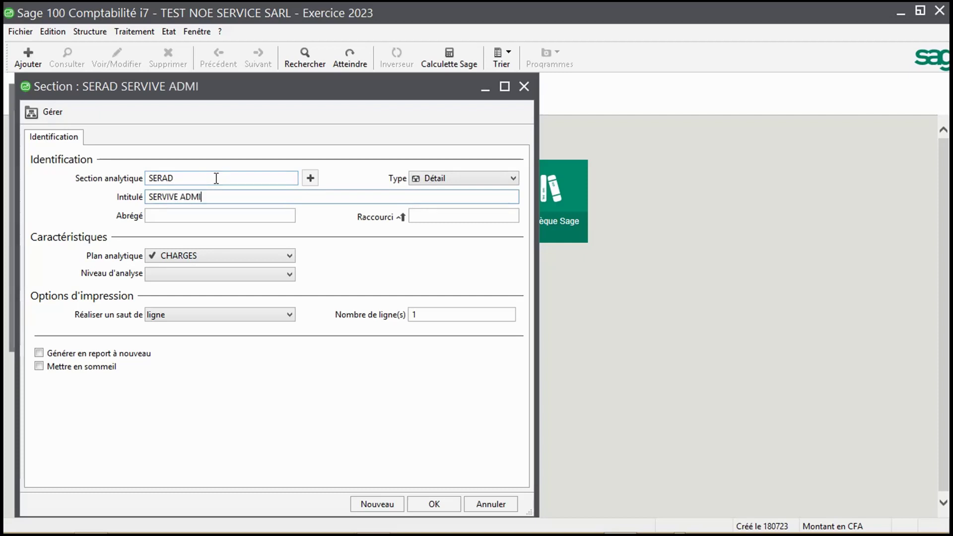
text(NISTRATIF)
key(Tab)
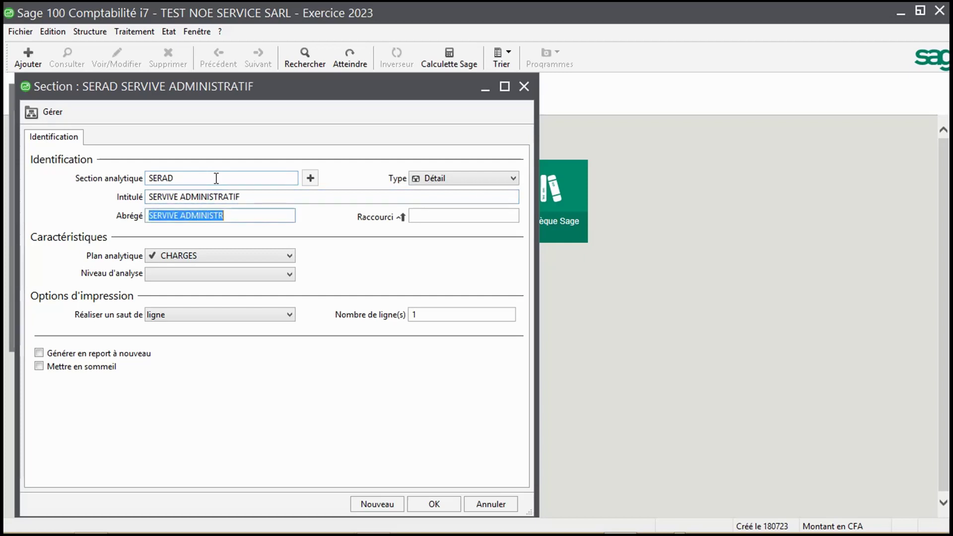
key(Tab)
text(SAD)
key(Tab)
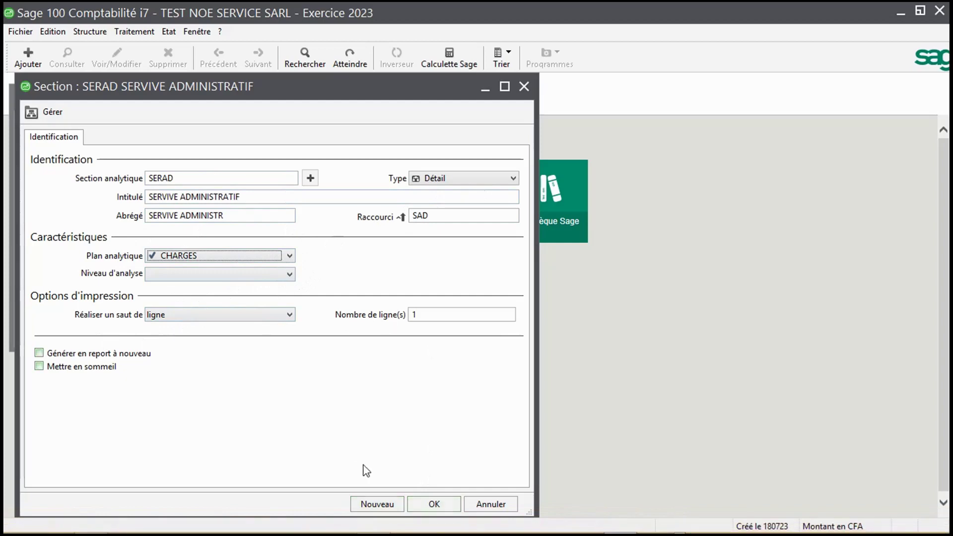
click(383, 506)
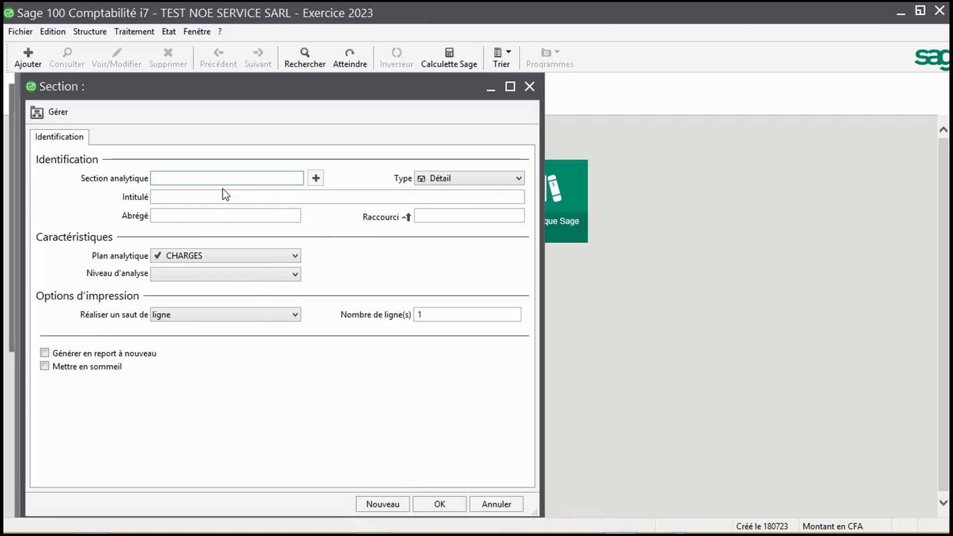
Enter SERCOM as the code of the new analytical section, keeping the Détail type.
text(SECOM)
click(164, 178)
text(R)
key(Tab)
key(Tab)
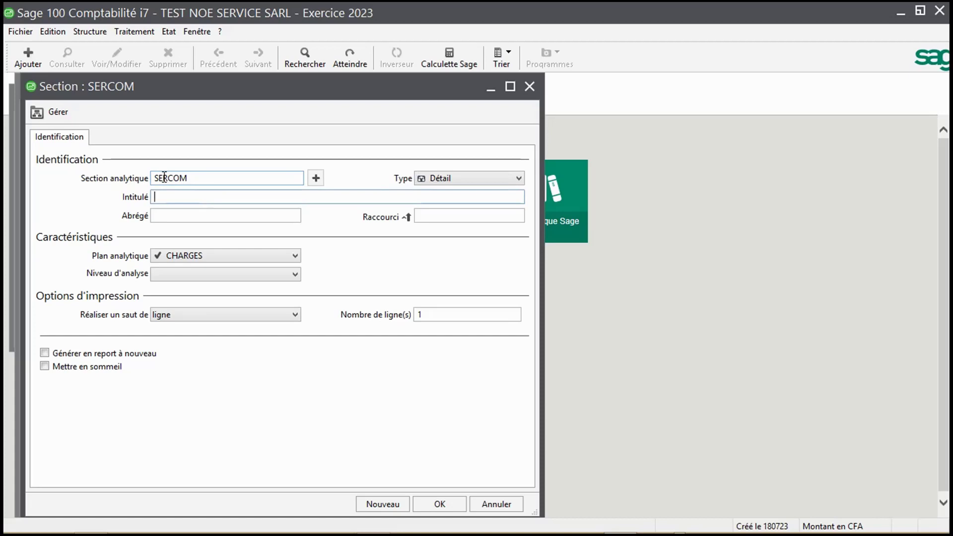
Title the section SERVICE COMMERCIAL, set its shortcut to SCM, and save it to start another.
text(SERVICE C)
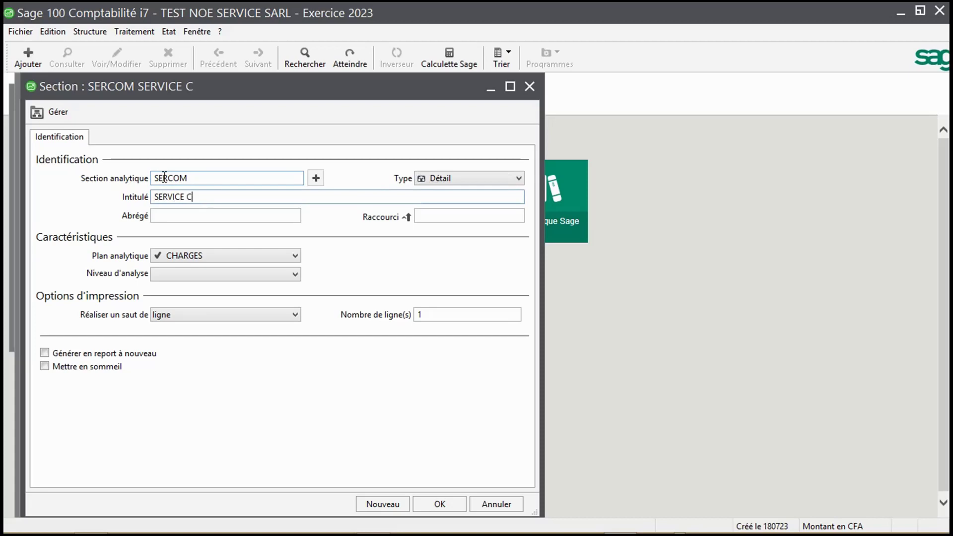
text(OMMERC)
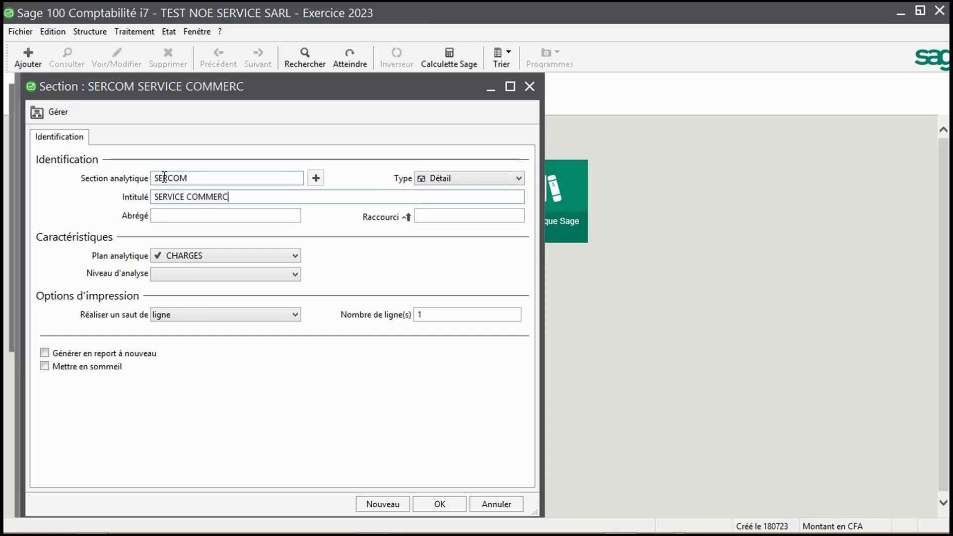
text(ILE)
key(BackSpace)
key(BackSpace)
text(AL)
key(Tab)
key(Tab)
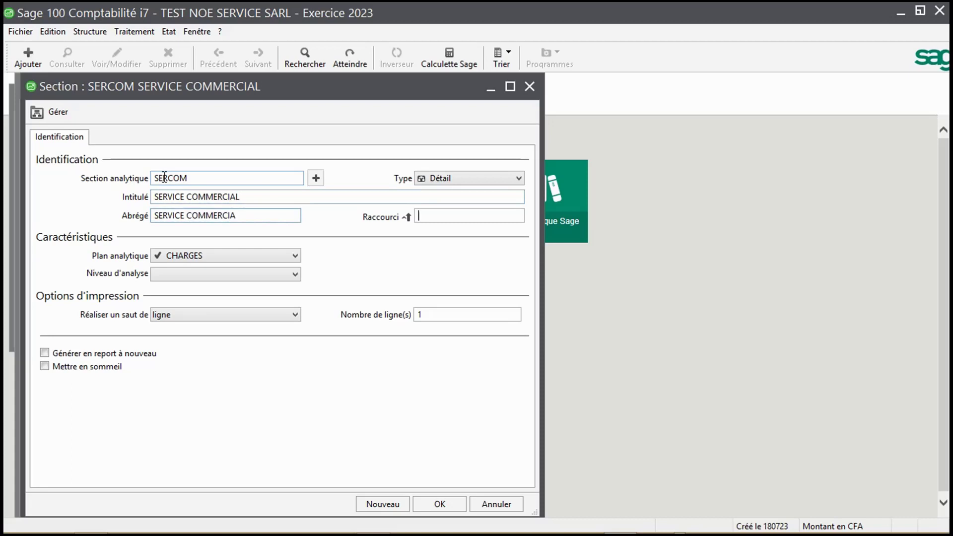
text(SCM)
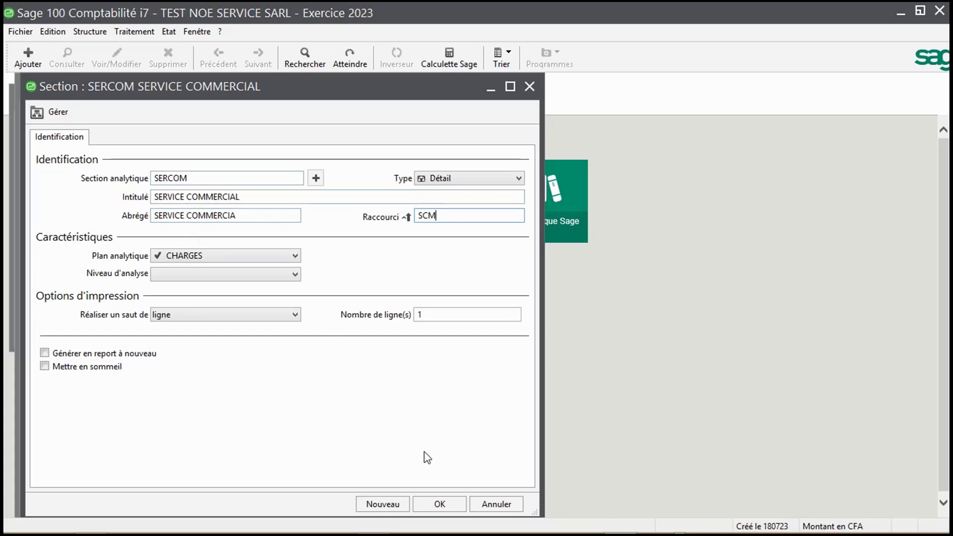
click(372, 504)
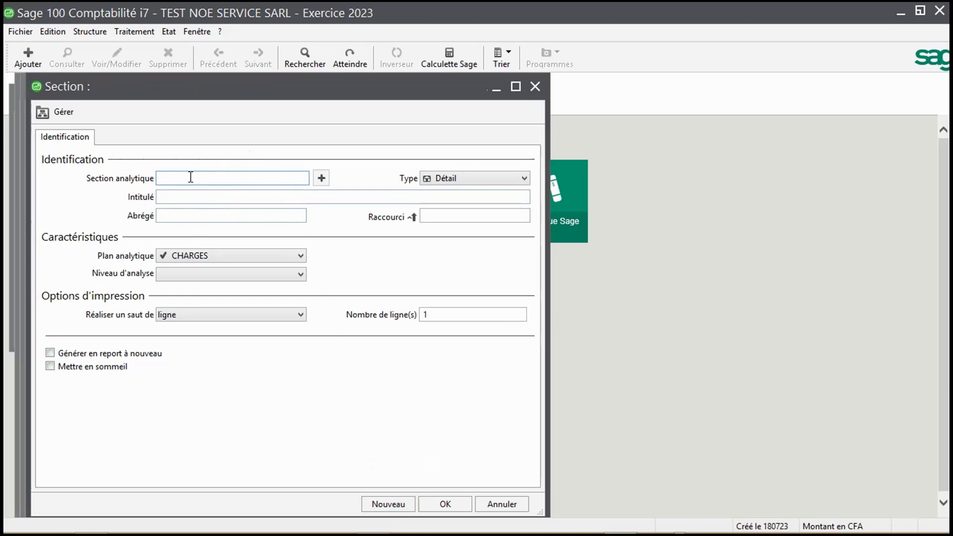
Enter SERT as the code of the next analytical section, keeping the Détail type.
text(SERVIC)
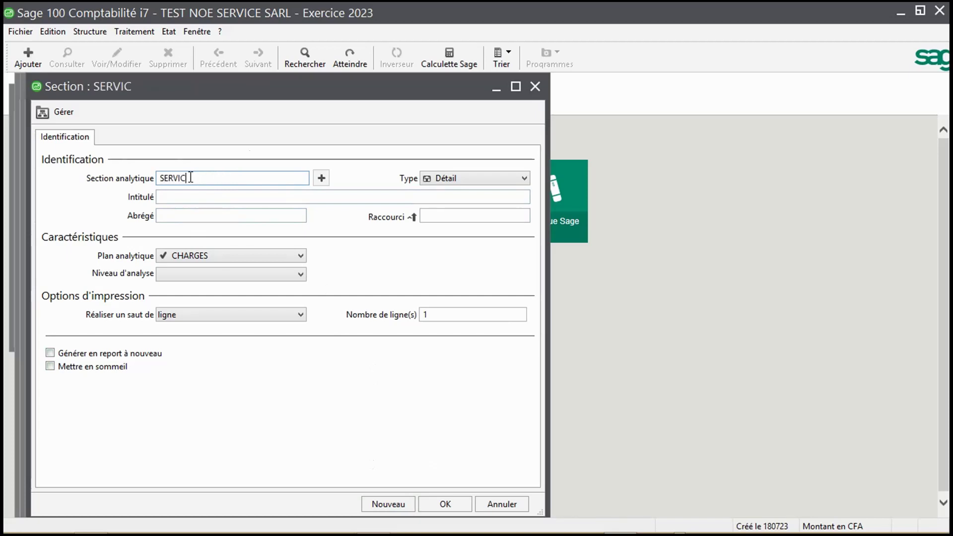
key(BackSpace)
key(BackSpace)
key(BackSpace)
text(T)
key(Tab)
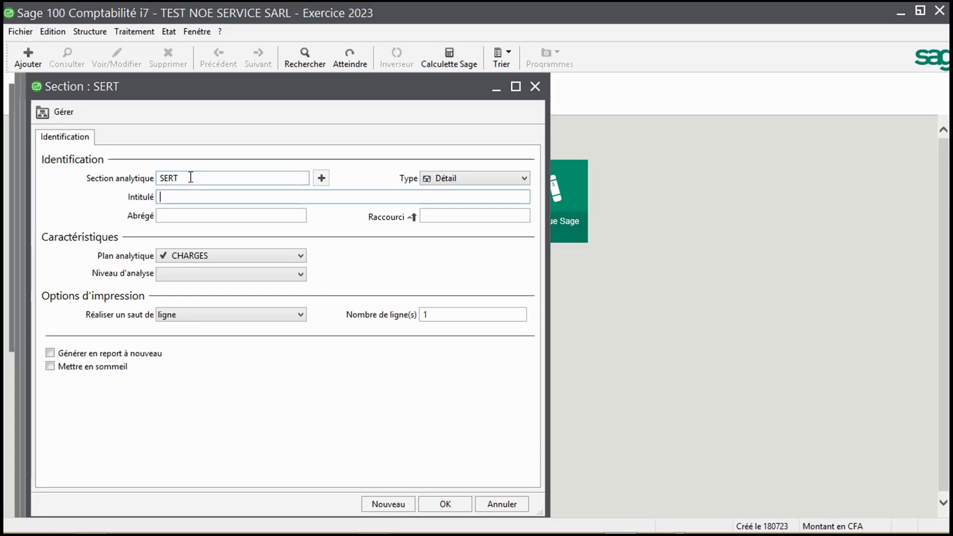
Title the section SERVICE TECHNIQUE, set its shortcut to STEC, and save it to start another.
text(SERVICE TEC)
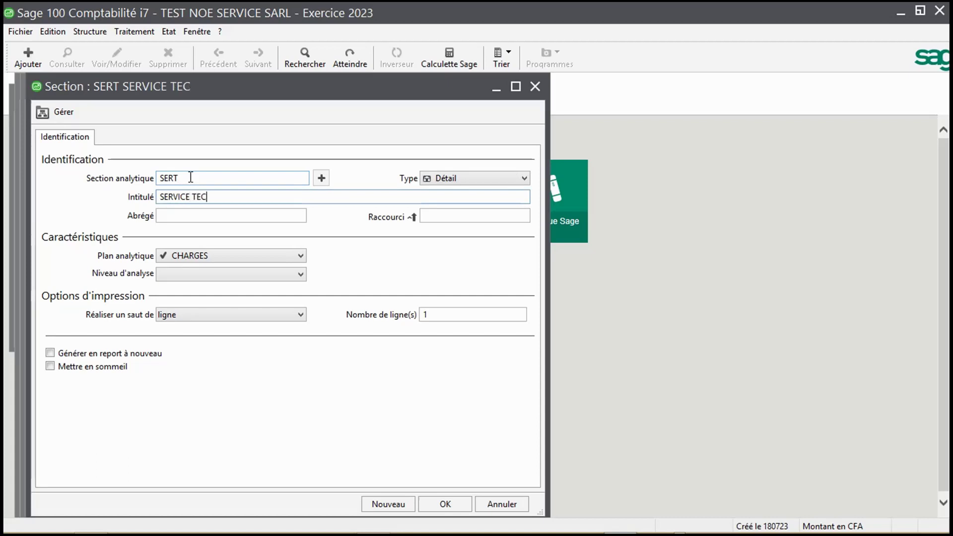
text(HNIQUE)
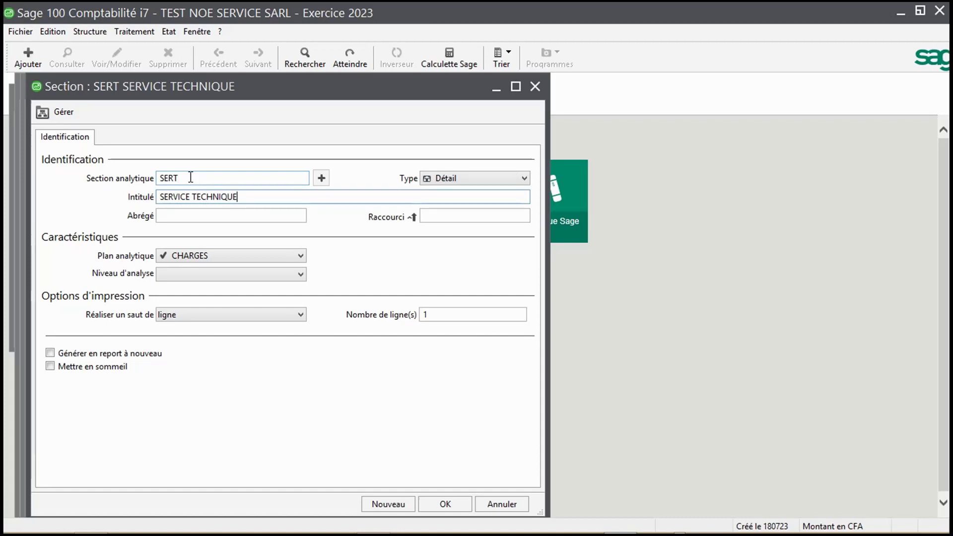
key(Tab)
key(Tab)
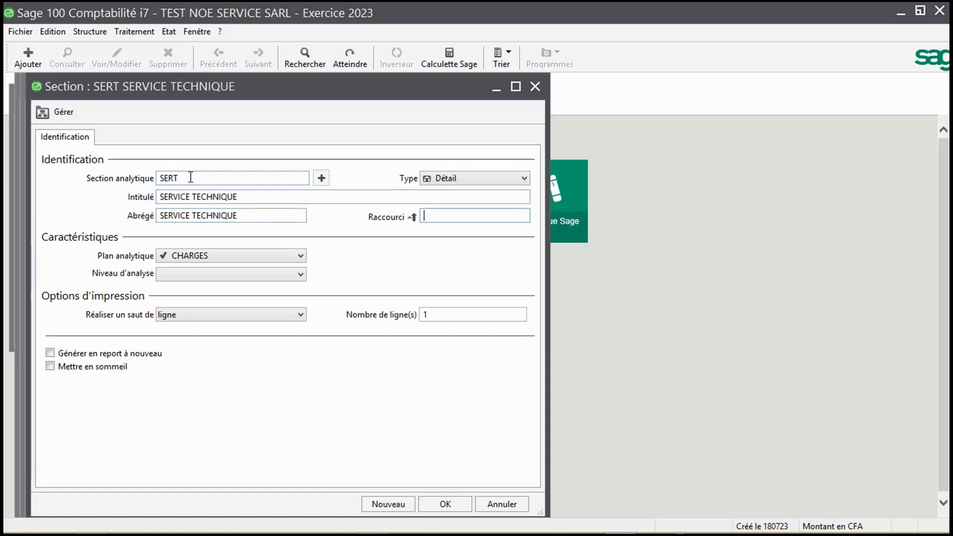
text(STEC)
click(385, 502)
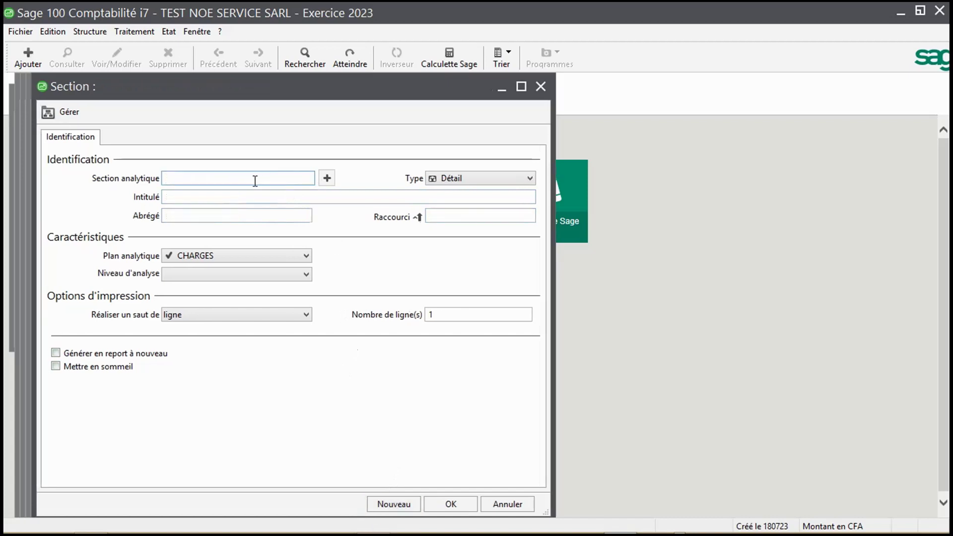
Create the SERCL analytical section titled SERVICE CLIENT with shortcut SCL in the CHARGES plan, and save it.
text(SERCL)
key(Tab)
text(SER)
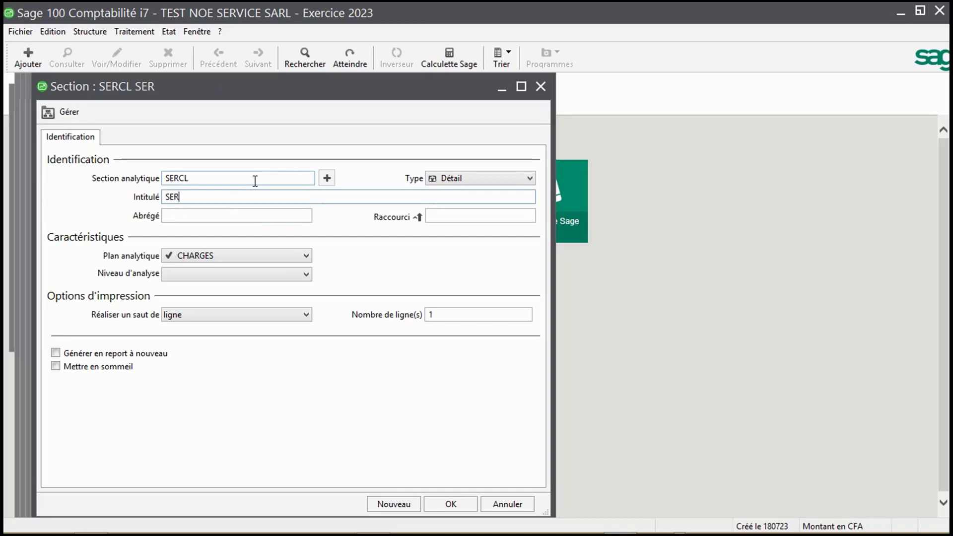
text(VICE CLIENT)
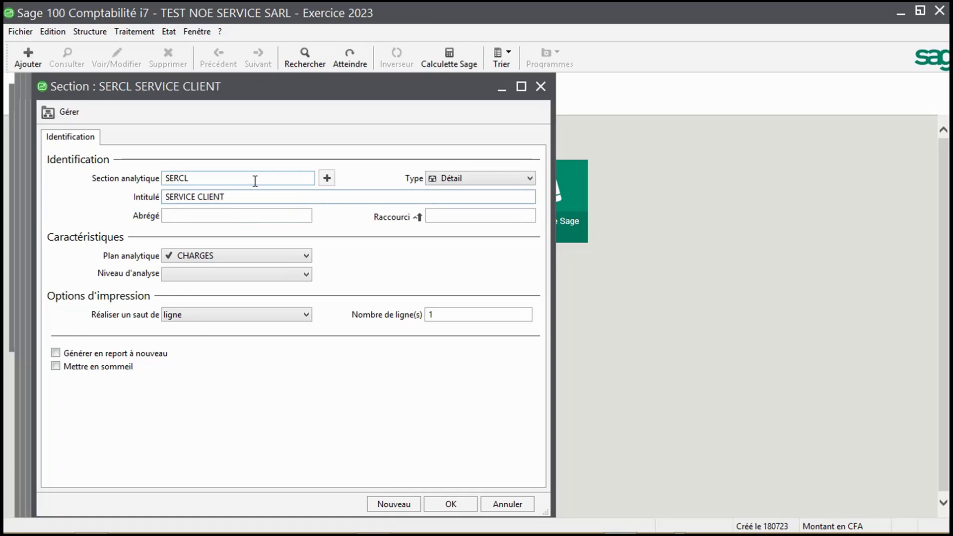
key(Tab)
key(Tab)
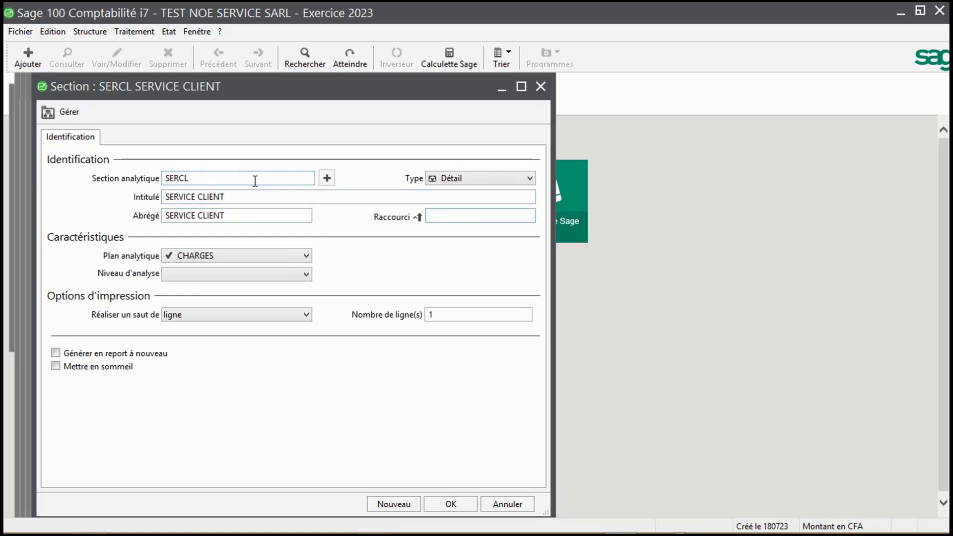
text(S)
text(CL)
click(450, 504)
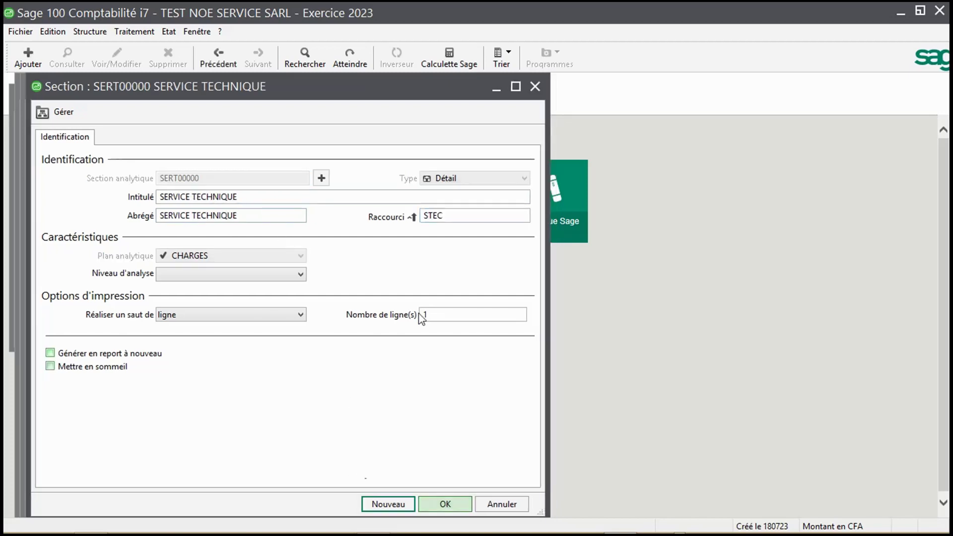
Close all the open section windows and the analytical plan list.
click(386, 505)
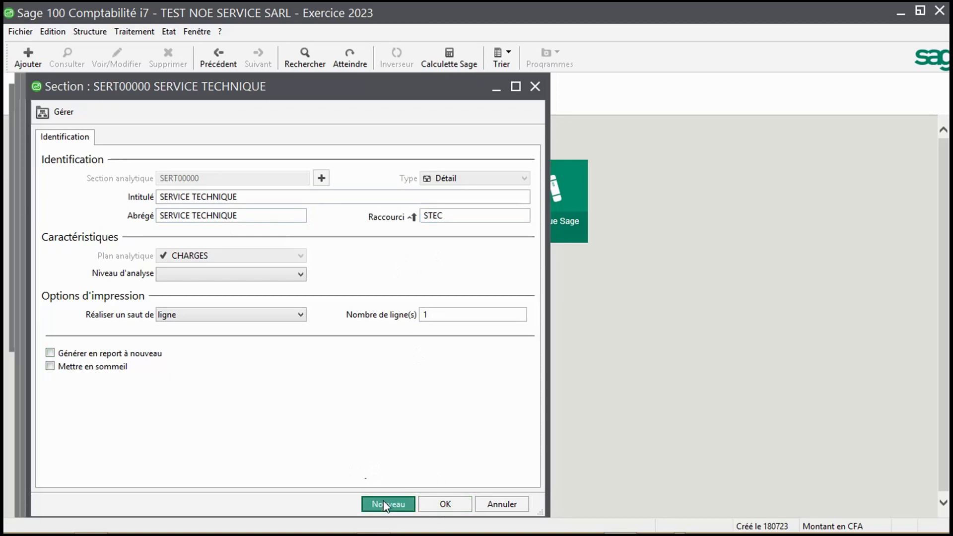
click(537, 90)
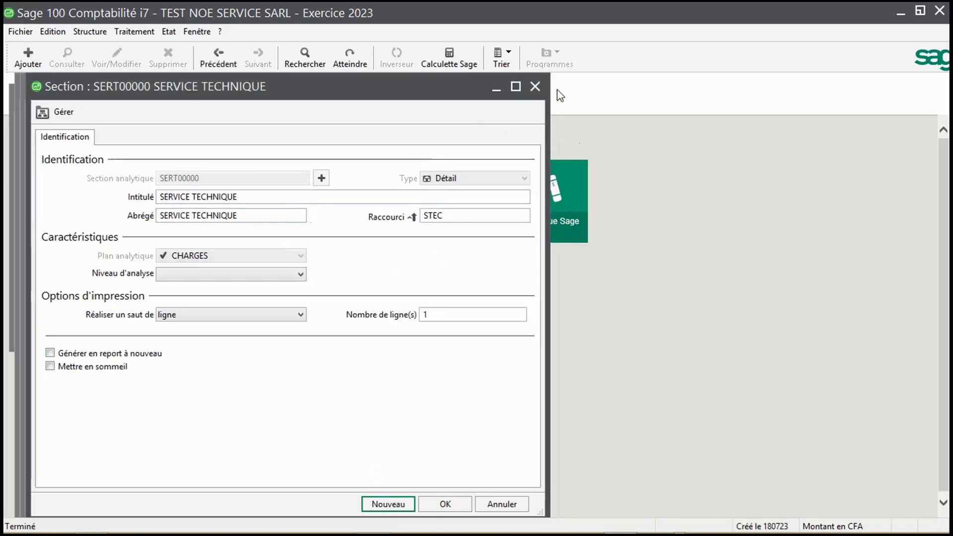
click(535, 88)
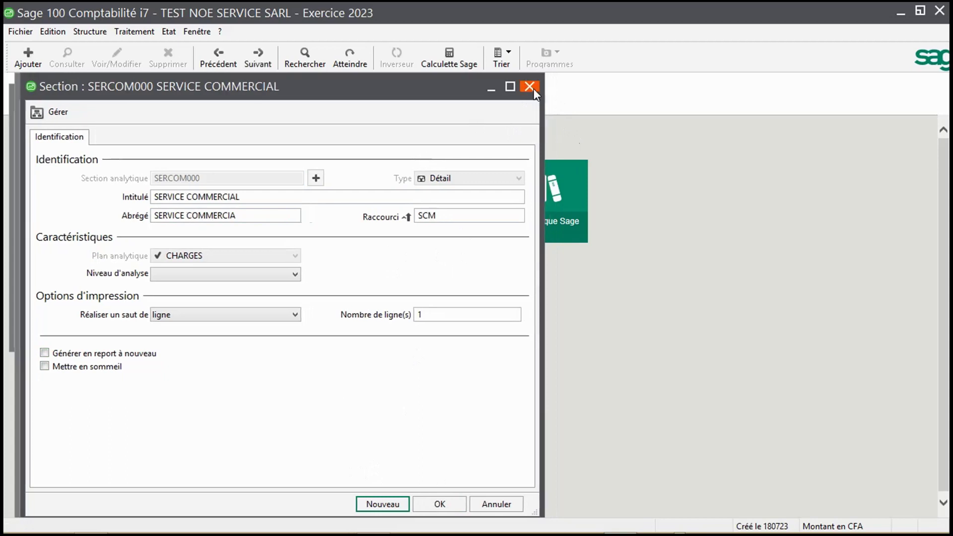
click(530, 87)
click(523, 86)
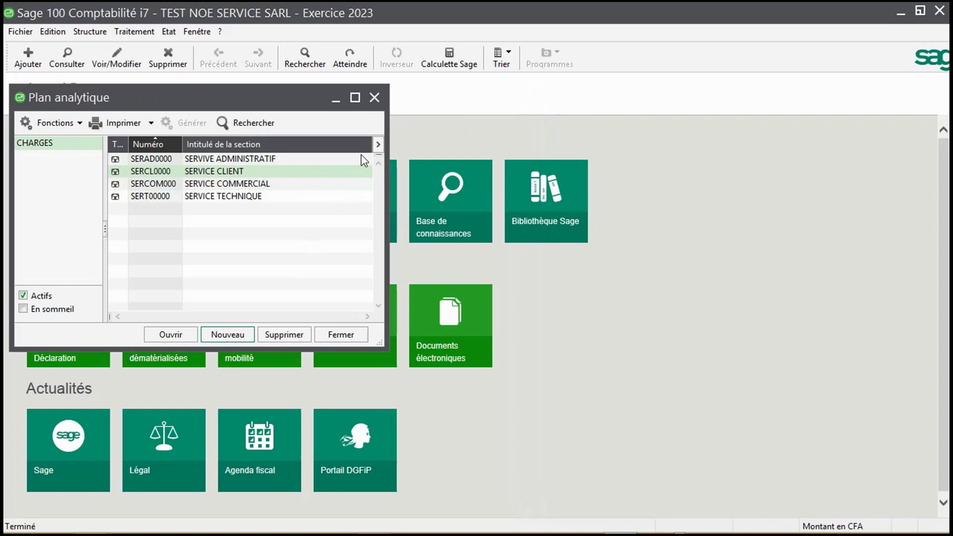
click(376, 97)
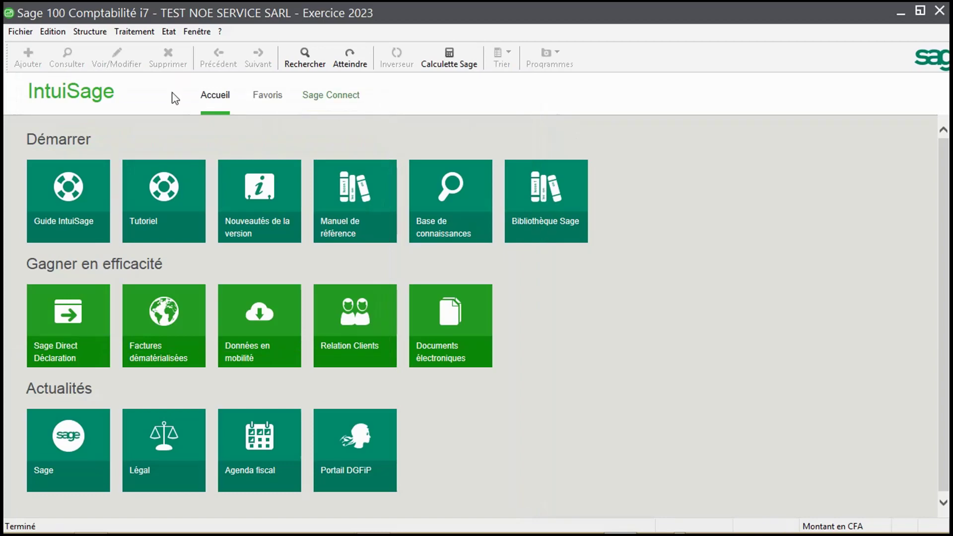
Start a new analytical grid model titled ELECTRICITE with the shortcut ELEC.
click(90, 31)
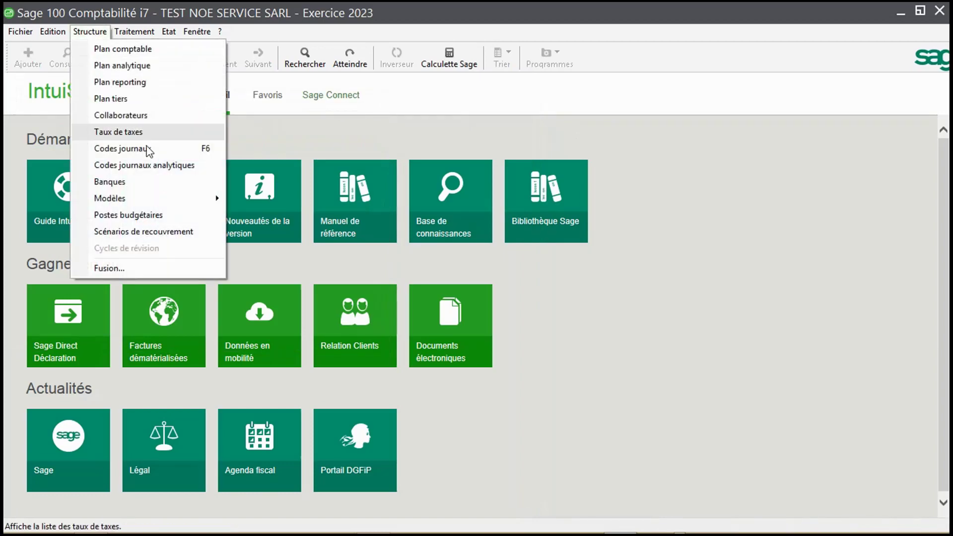
mouse_move(184, 201)
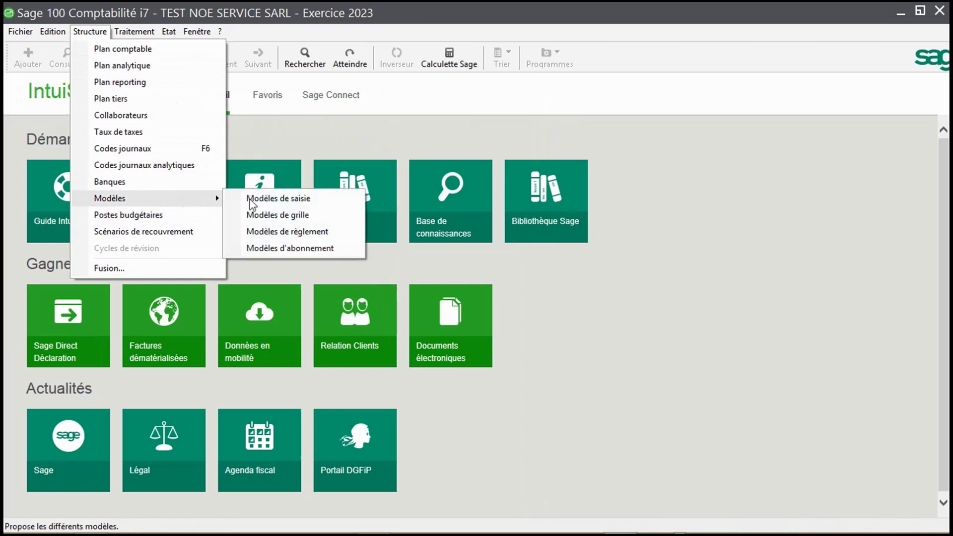
click(282, 215)
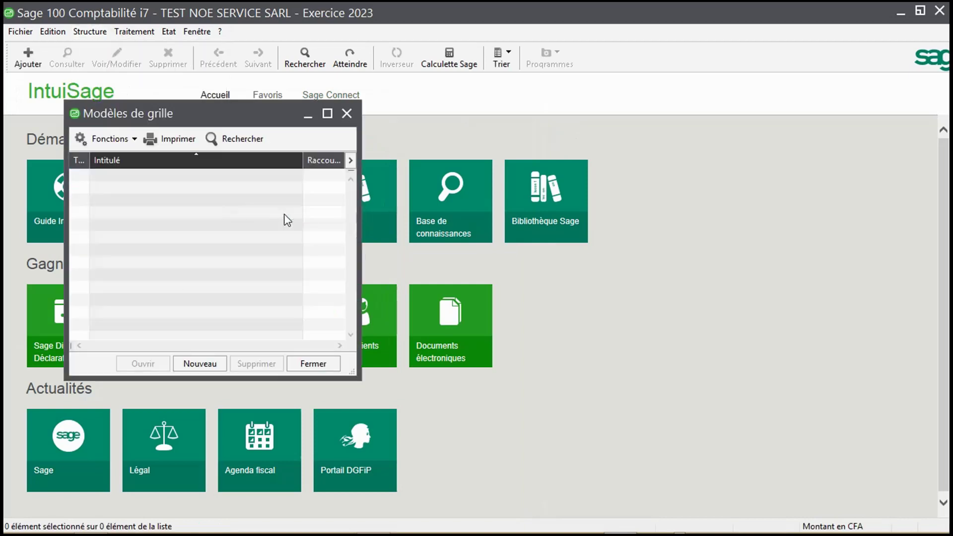
click(196, 363)
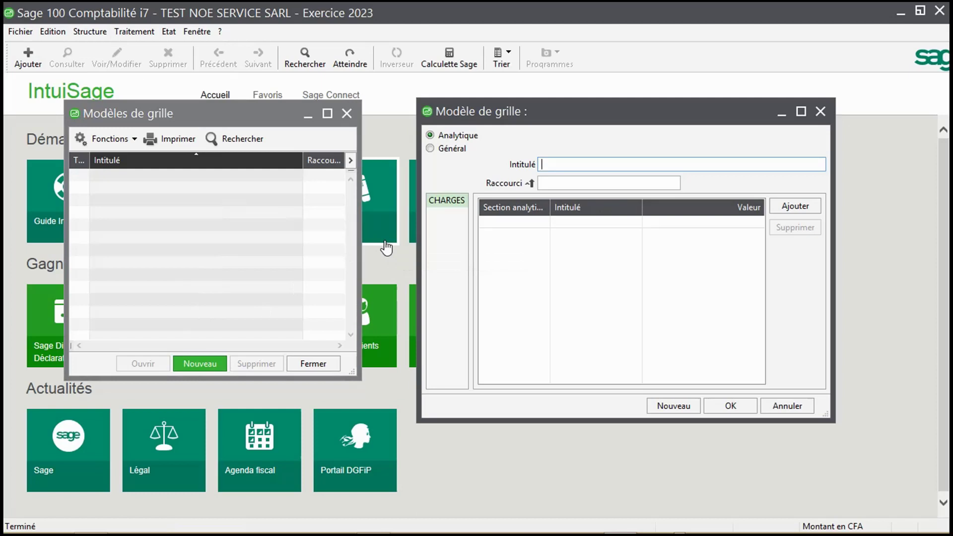
text(ELECTRIC)
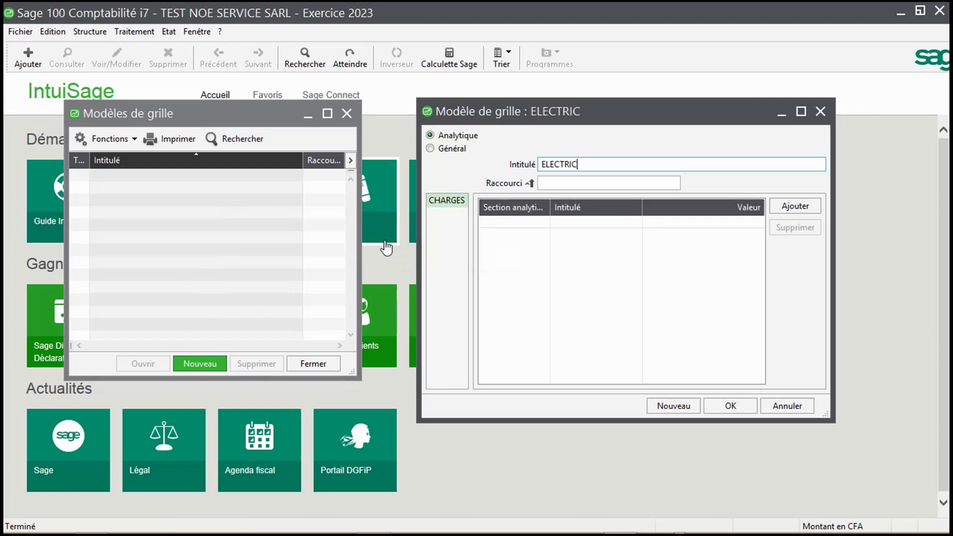
text(ITE)
key(Tab)
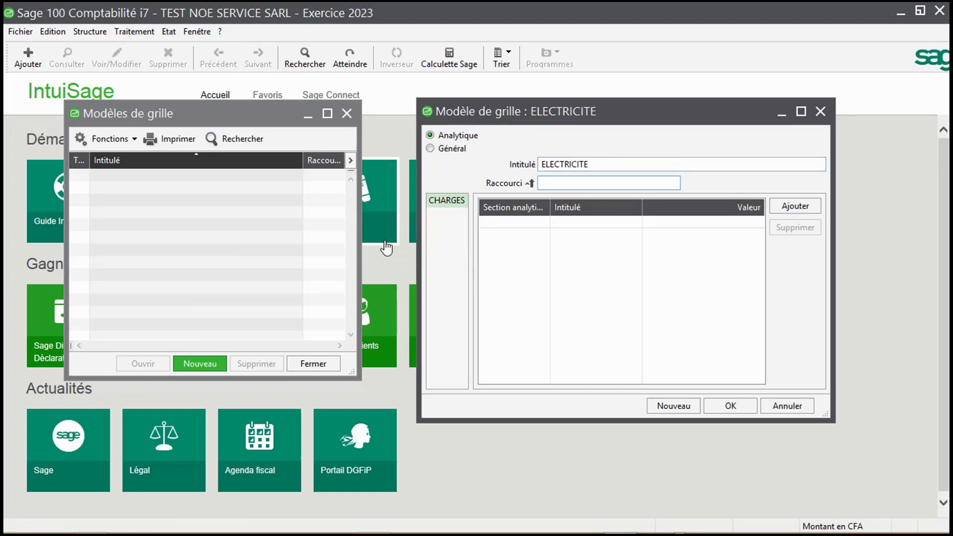
text(ELEC)
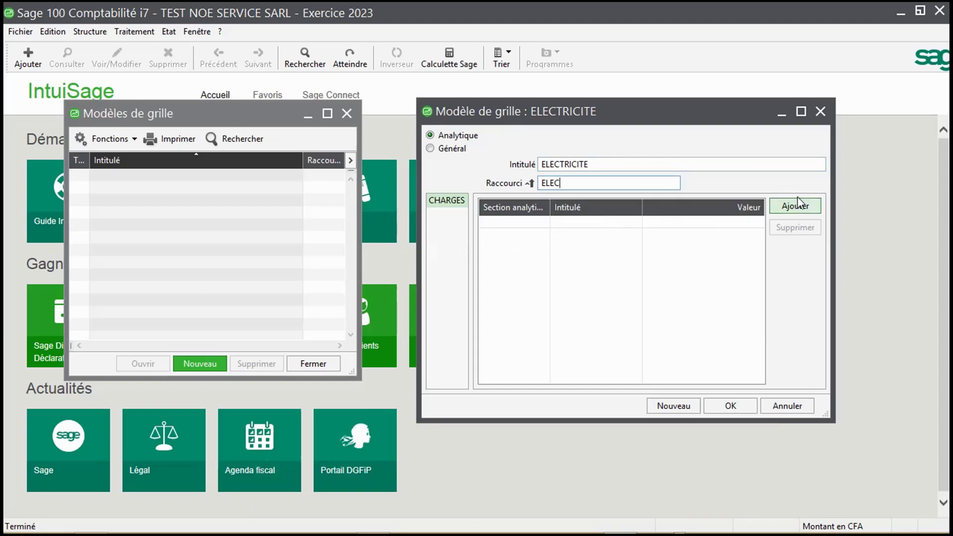
Add the administrative section SERAD0000 to the ELECTRICITE grid with a value of 20%.
click(793, 208)
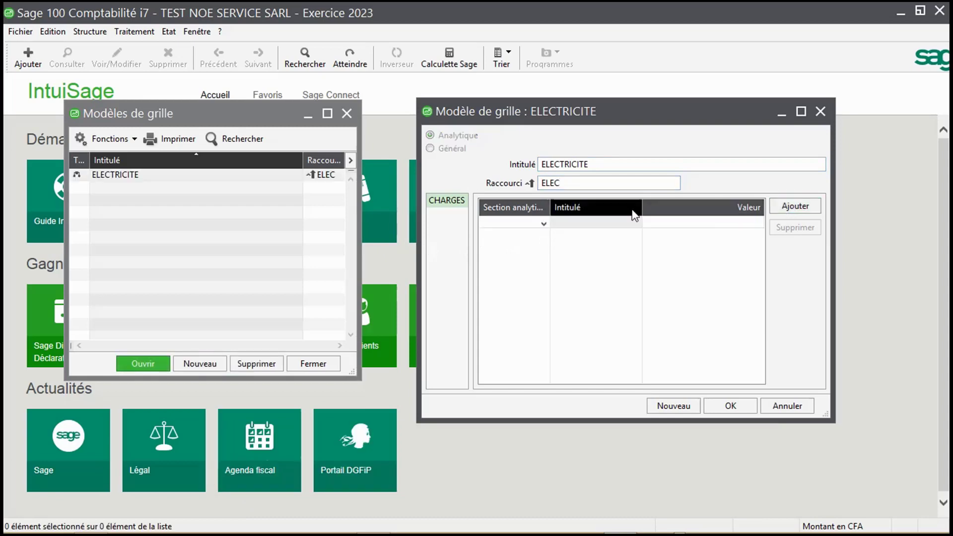
click(544, 224)
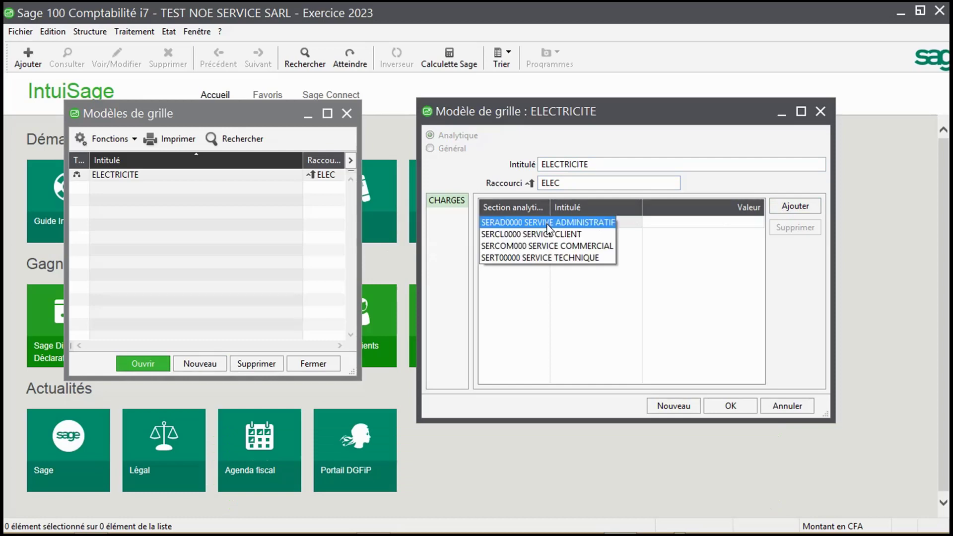
click(548, 224)
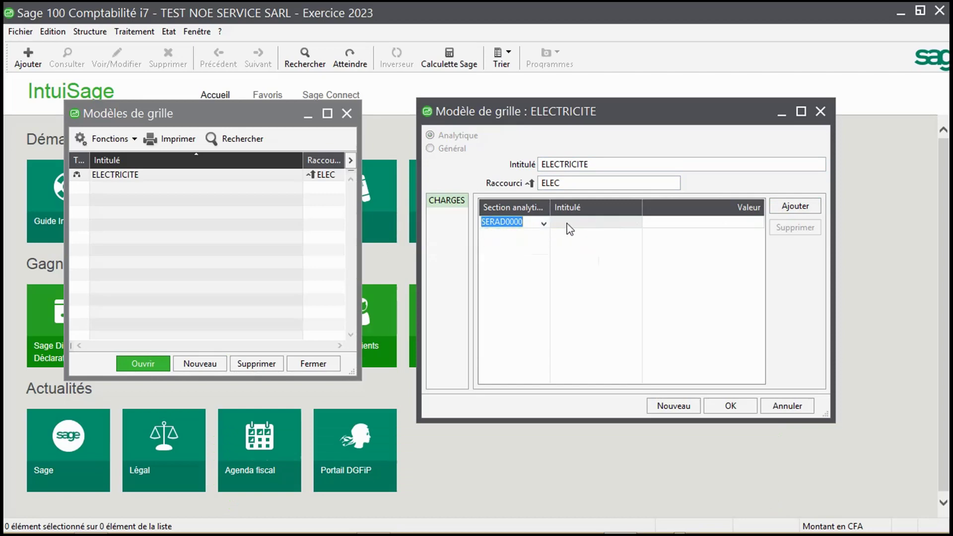
key(Tab)
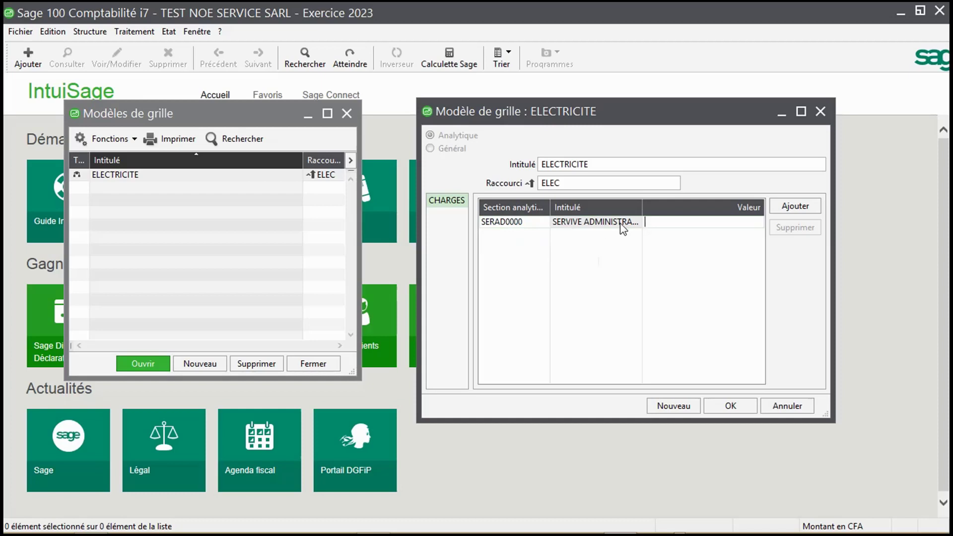
click(648, 221)
text(20%)
Add the client section SERCL0000 to the grid with a value of 10%.
click(786, 213)
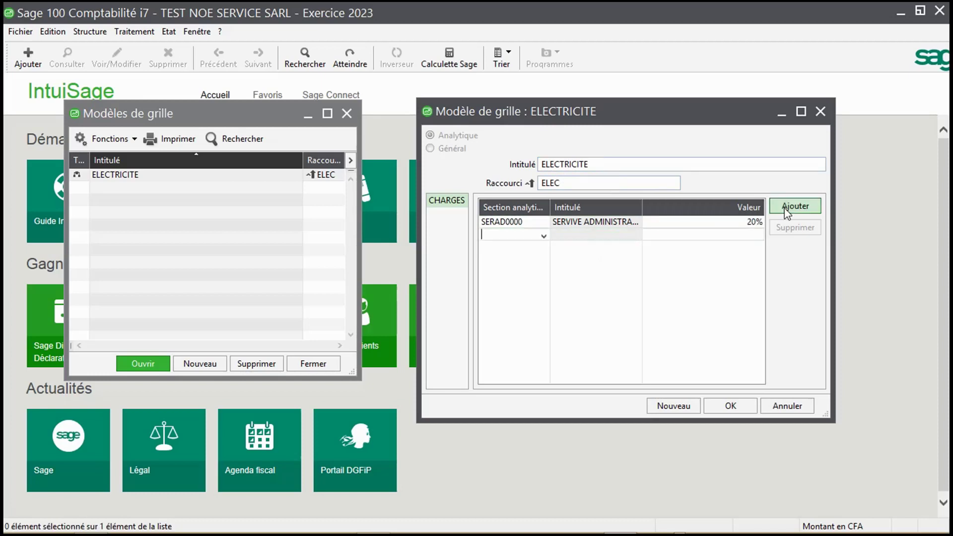
click(544, 236)
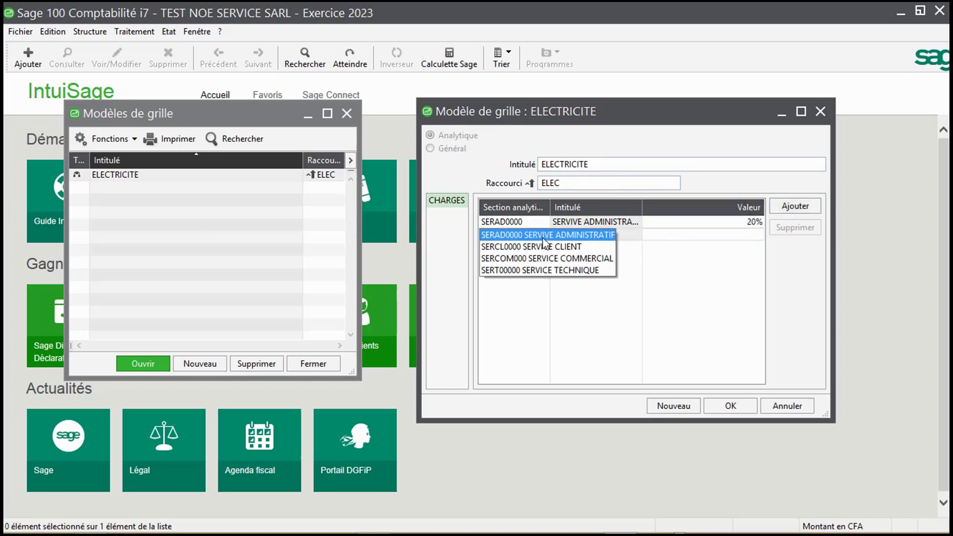
click(542, 247)
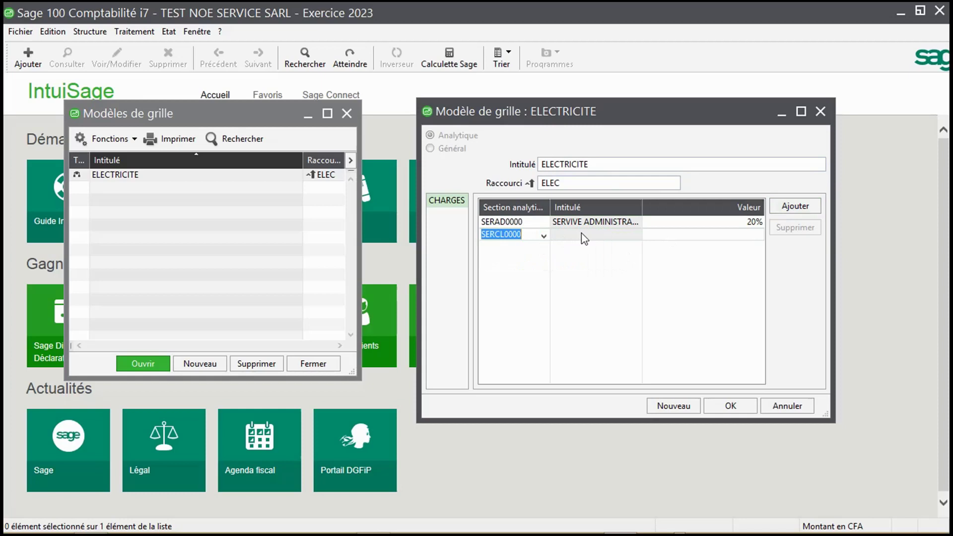
key(Tab)
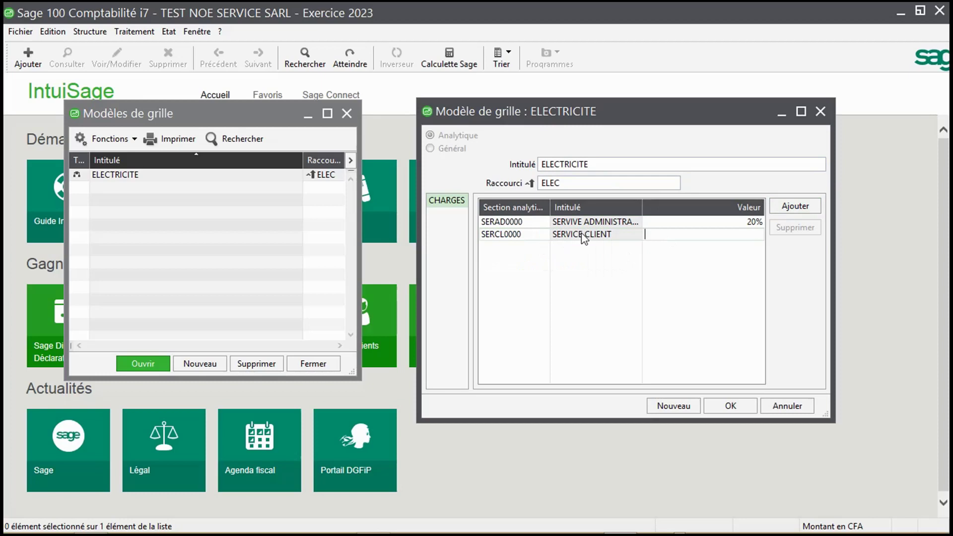
text(10%)
Add the commercial section SERCOM000 to the grid with a value of 40%.
click(789, 206)
click(544, 248)
click(543, 250)
key(BackSpace)
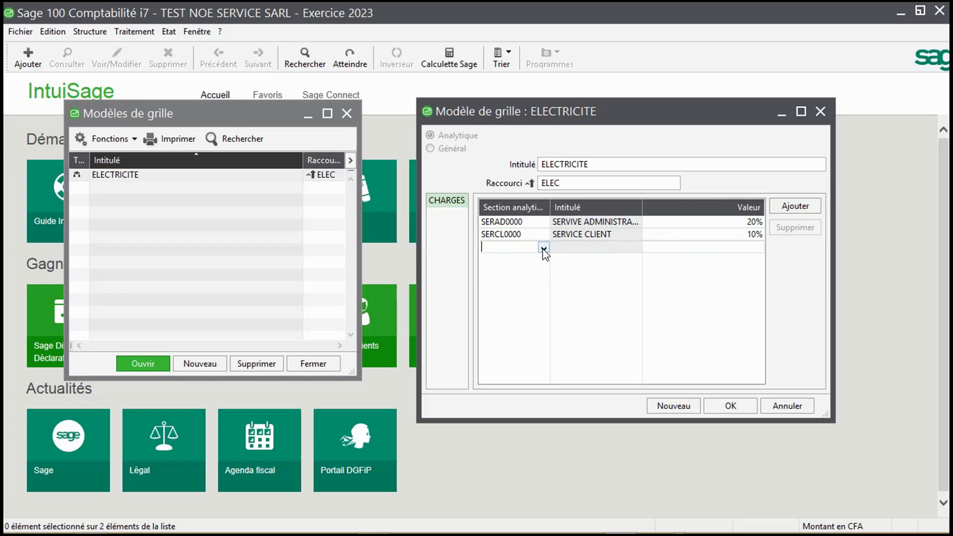
click(543, 248)
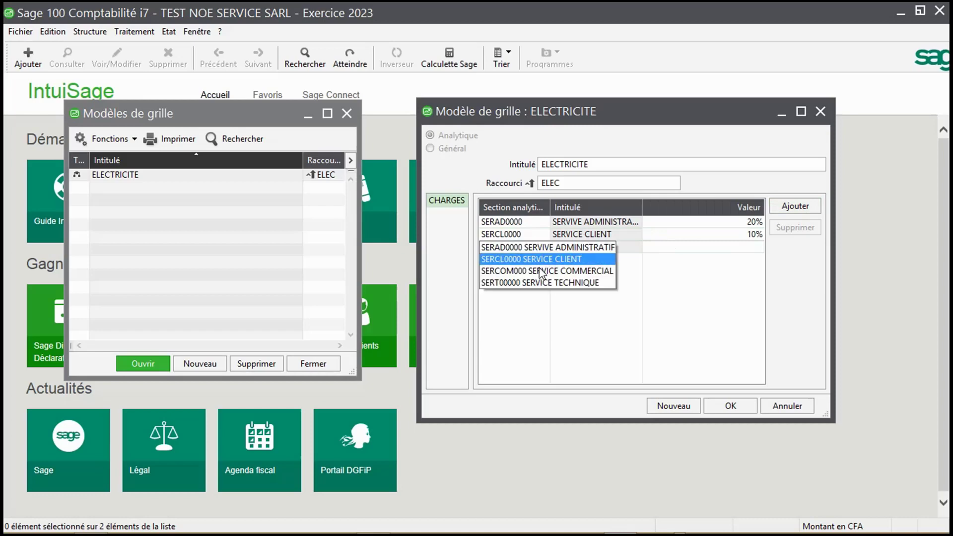
click(541, 273)
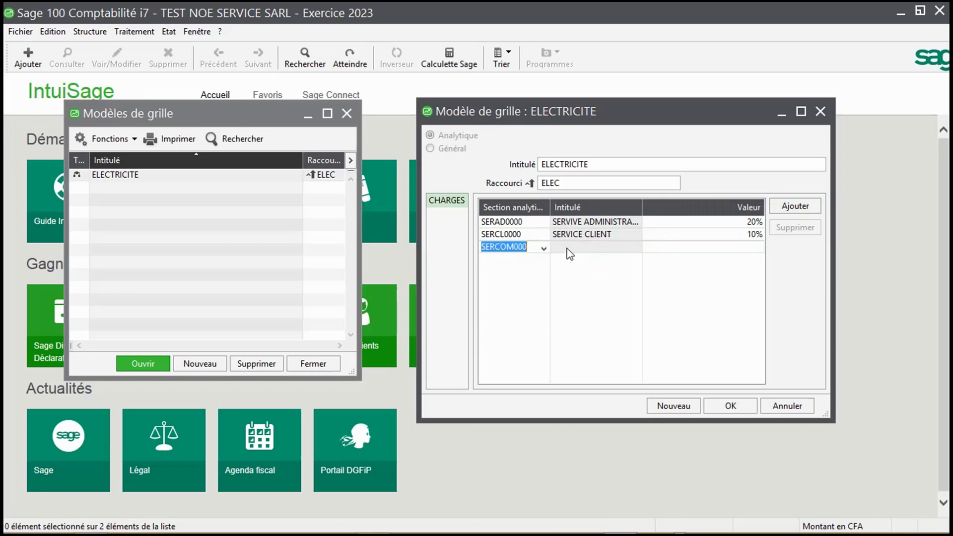
key(Tab)
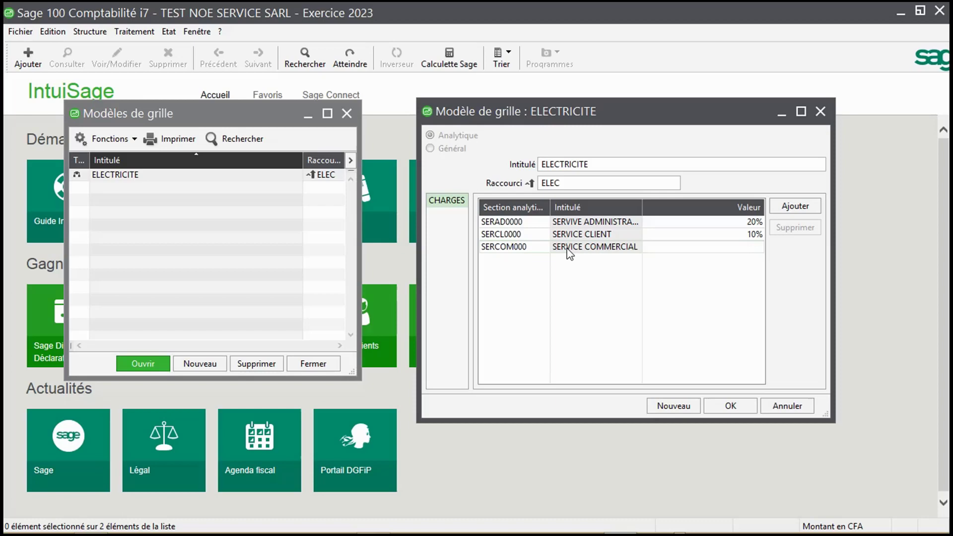
text(40%)
Add the technical section SERT00000 as a further line of the grid.
click(795, 206)
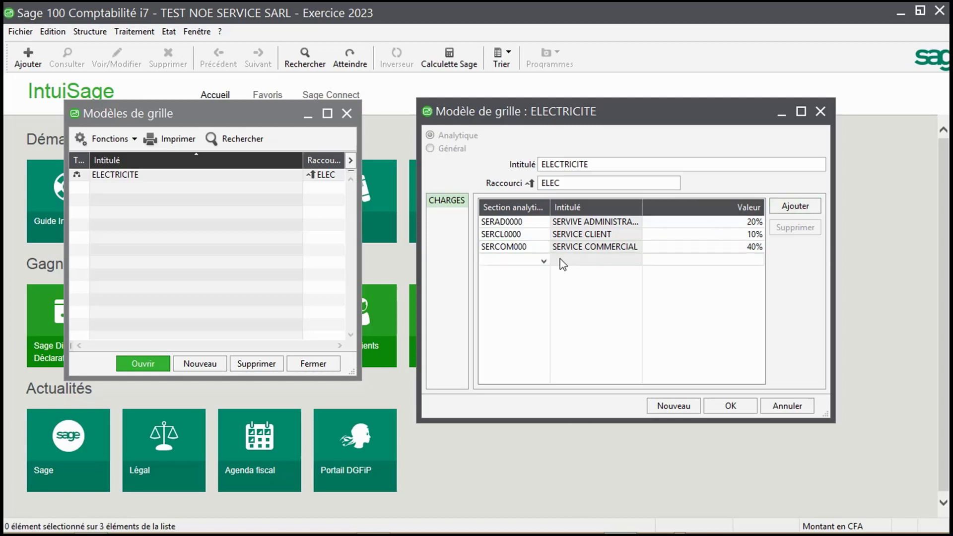
click(544, 261)
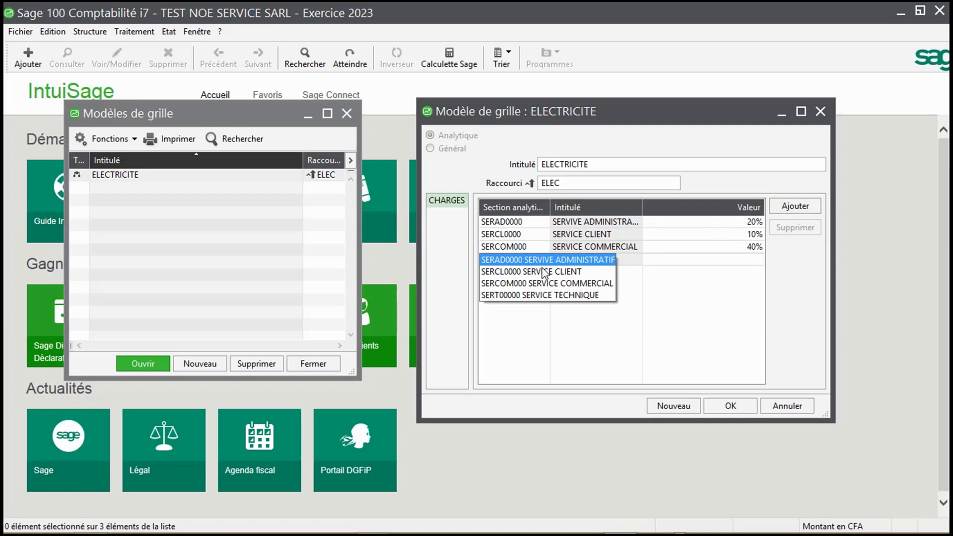
click(540, 296)
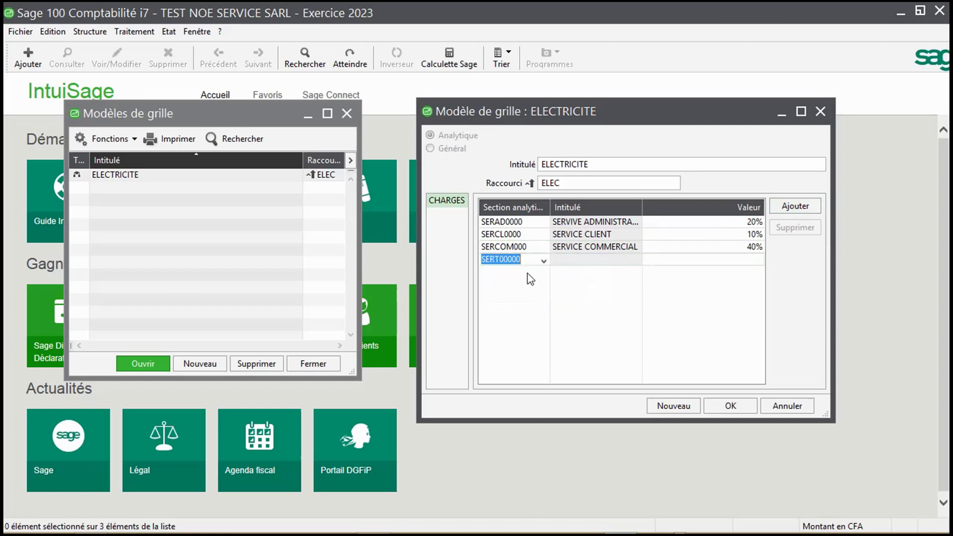
click(592, 270)
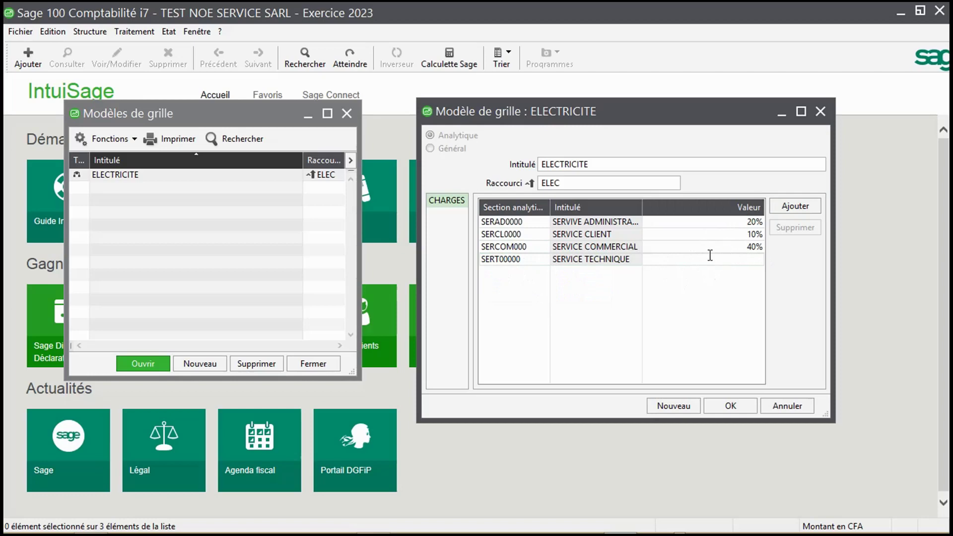
Set the value of the commercial section SERCOM000 in the ELECTRICITE grid to 30%.
click(752, 247)
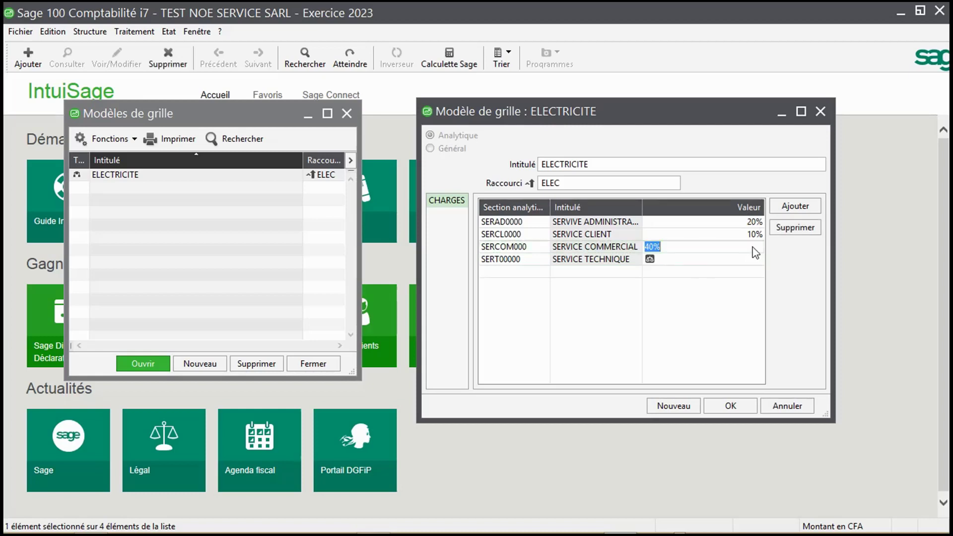
text(30%)
click(712, 259)
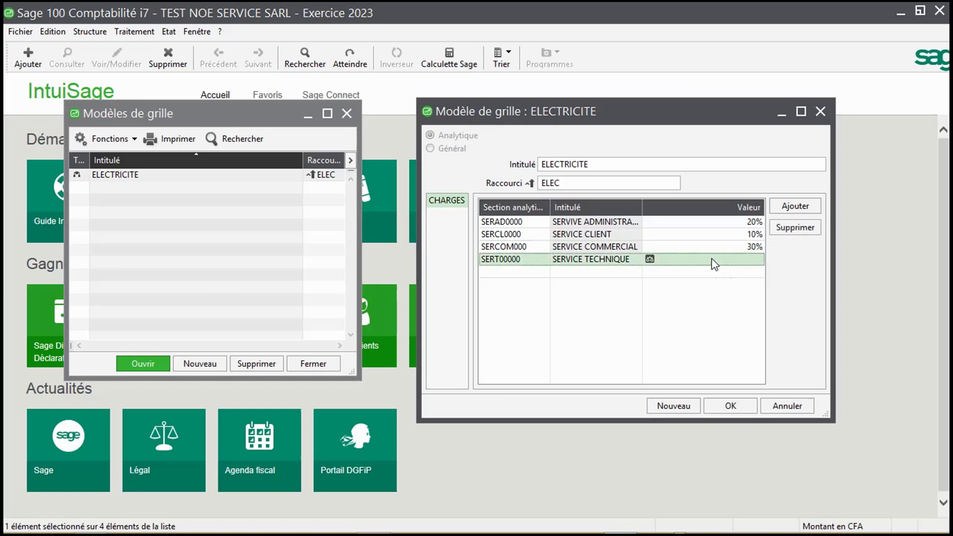
Set the technical section SERT00000 to 40%, then save the ELECTRICITE grid and close the grid model list.
click(714, 263)
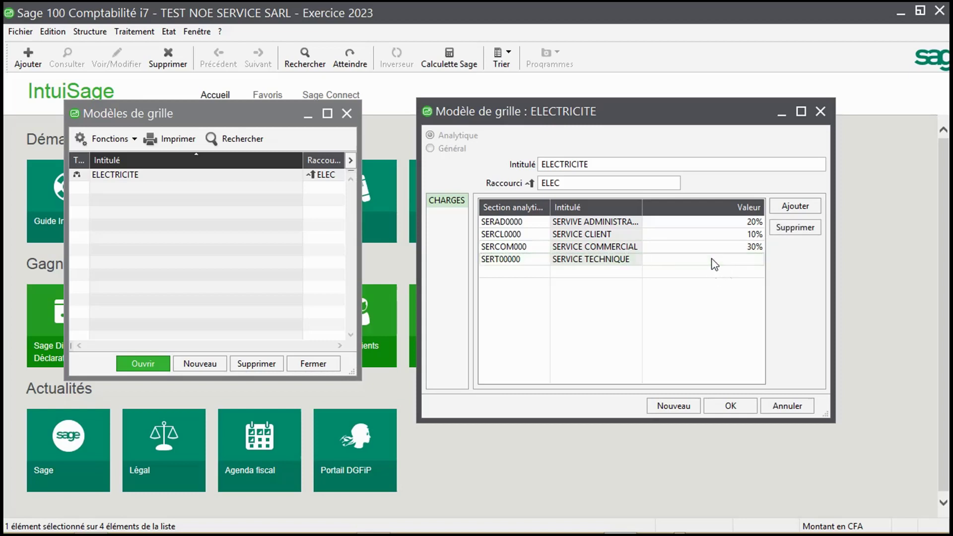
text(40)
click(698, 246)
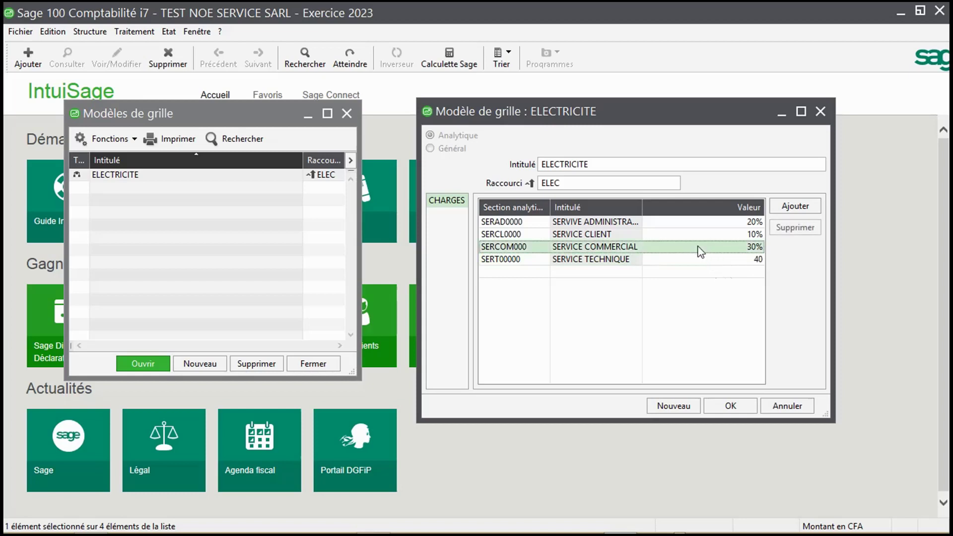
click(740, 264)
click(741, 266)
click(739, 263)
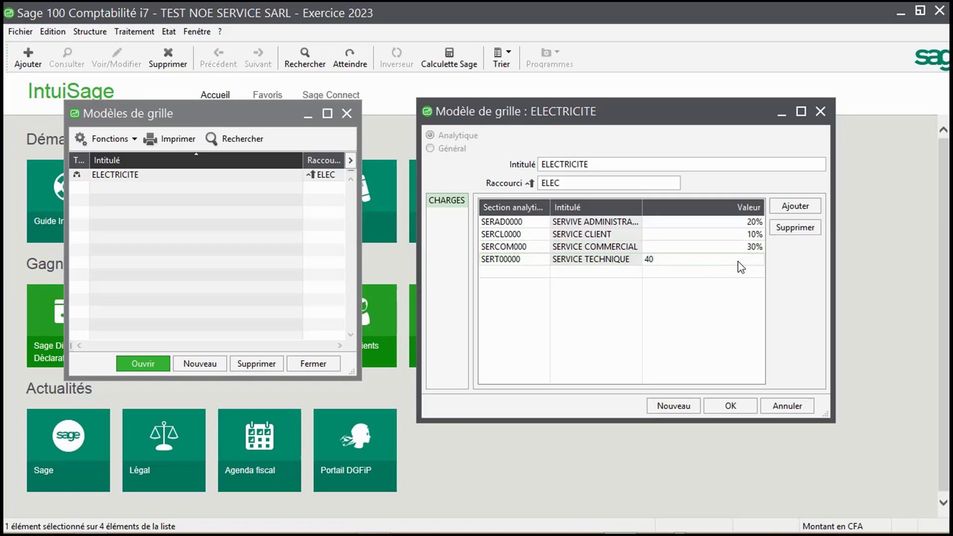
text(%)
click(641, 236)
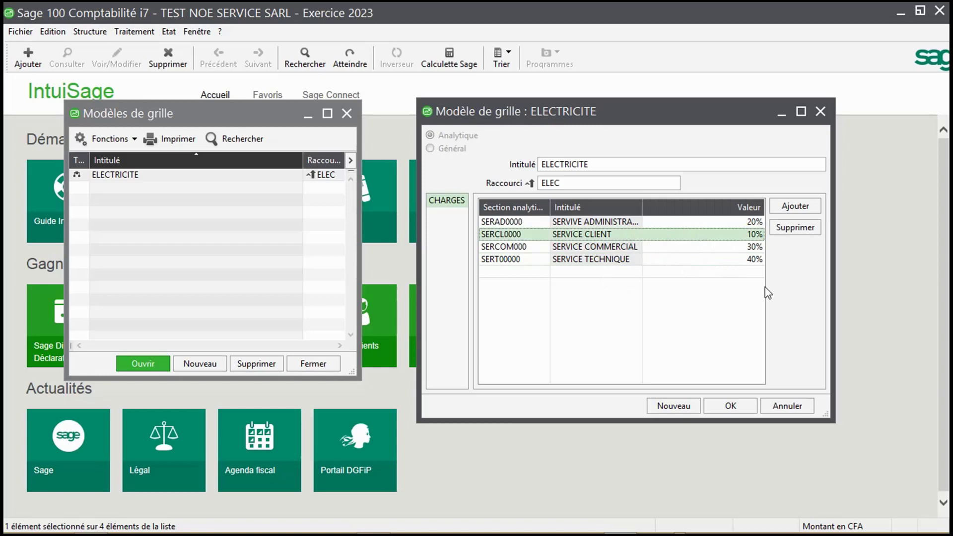
click(729, 406)
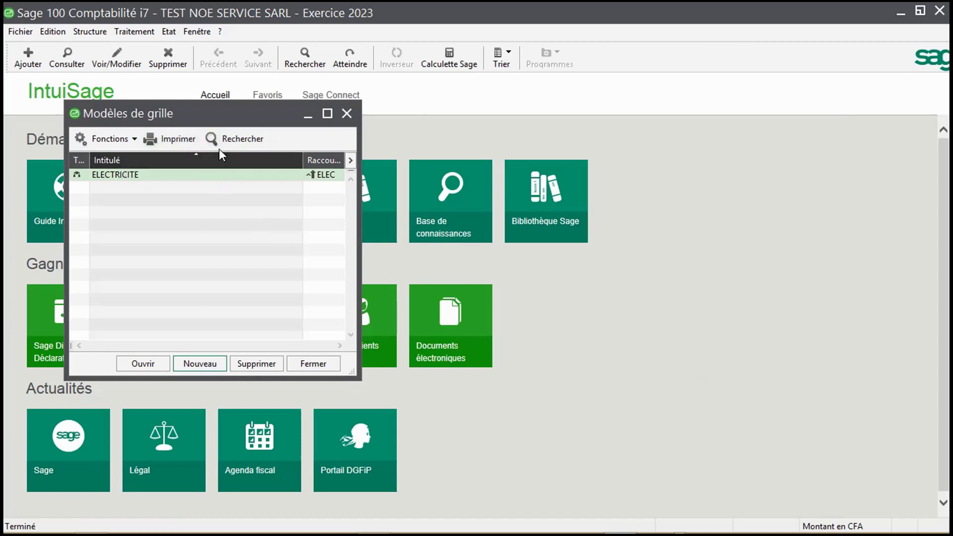
click(346, 114)
Find the electricity account 60520000, Fournitures non stockables - Elect, in the chart of accounts and open its record.
click(99, 32)
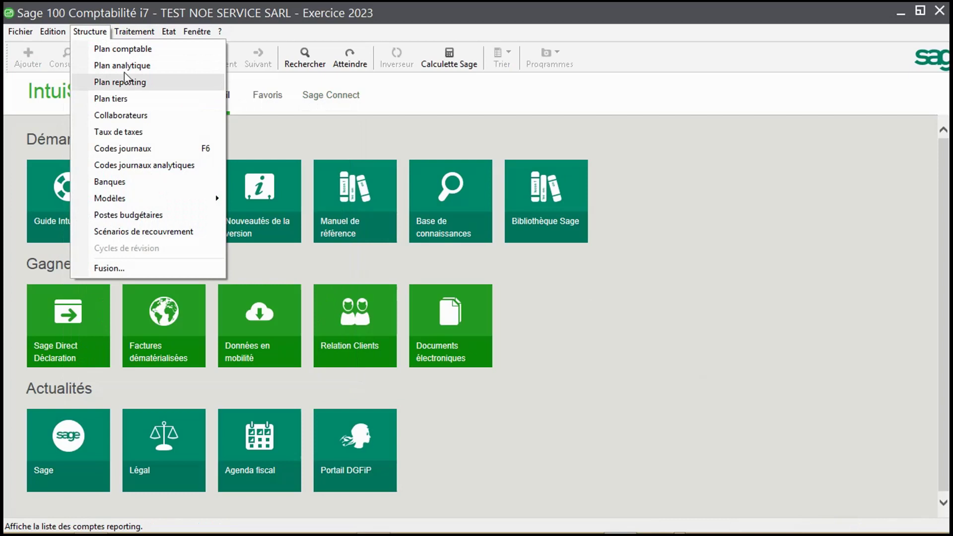
click(123, 49)
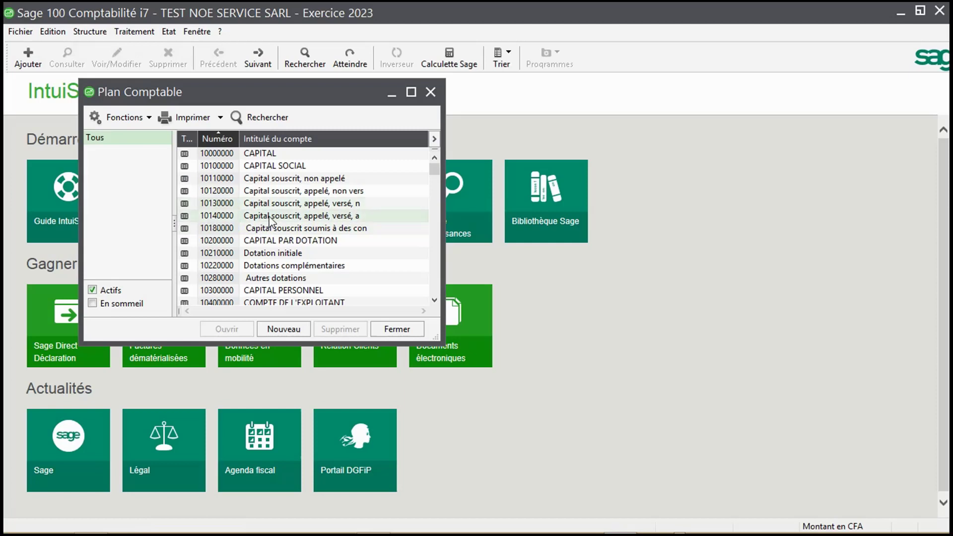
click(270, 221)
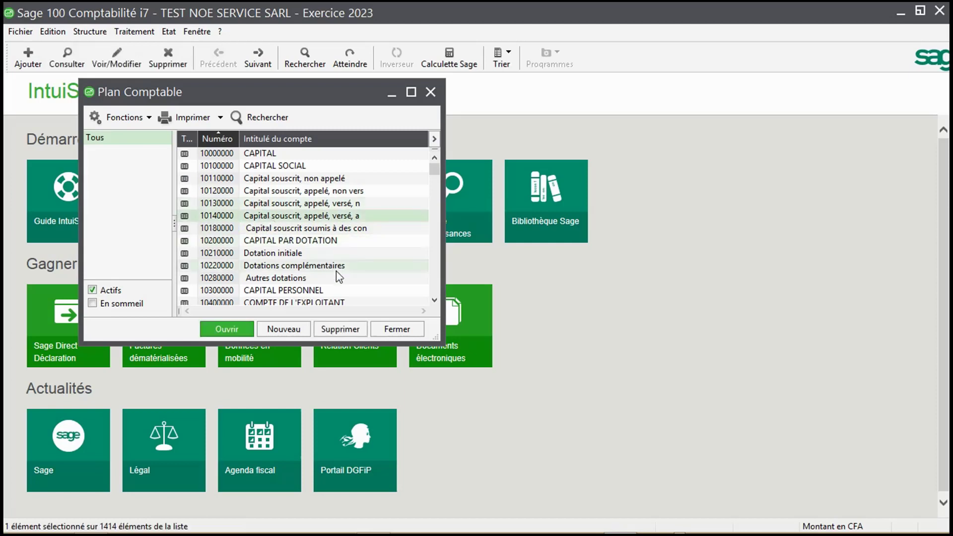
key(6)
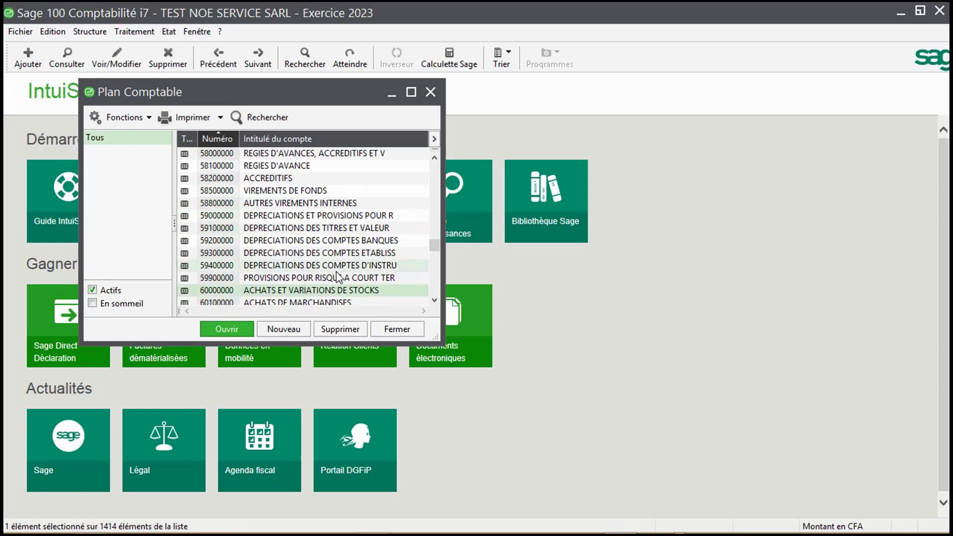
text(051)
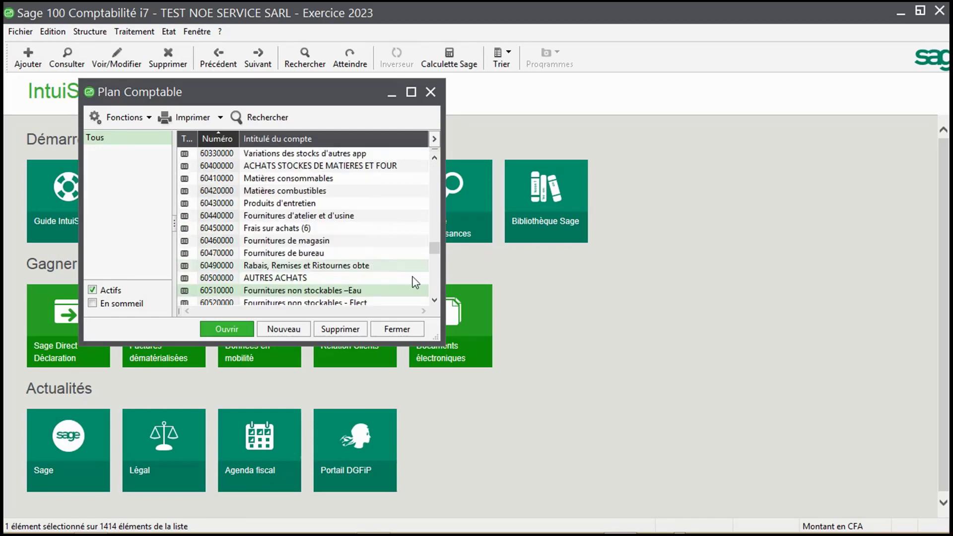
click(434, 300)
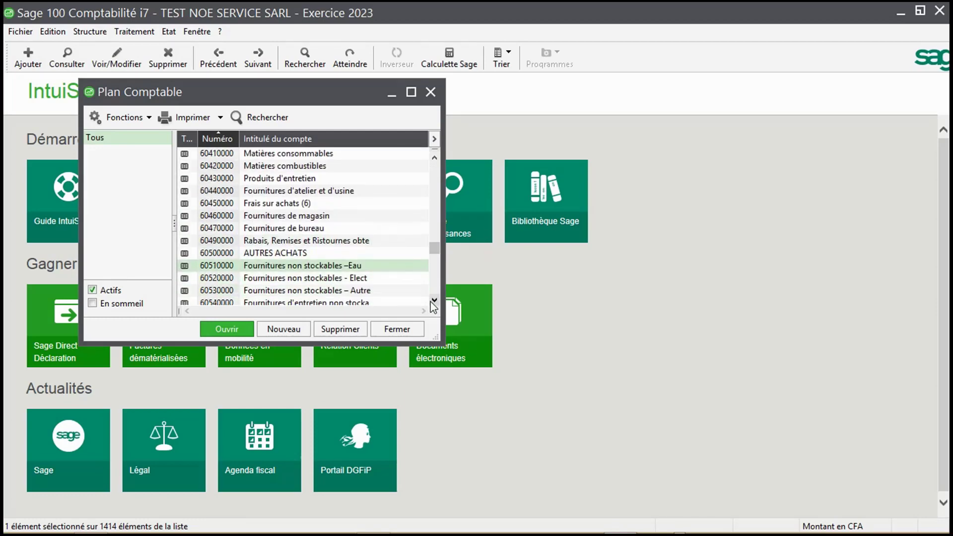
click(433, 300)
click(433, 300)
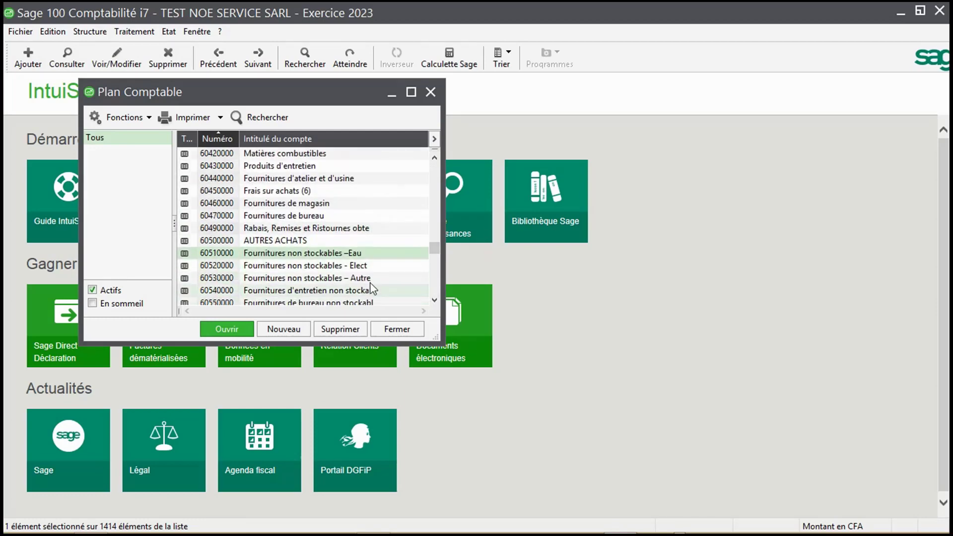
double_click(214, 265)
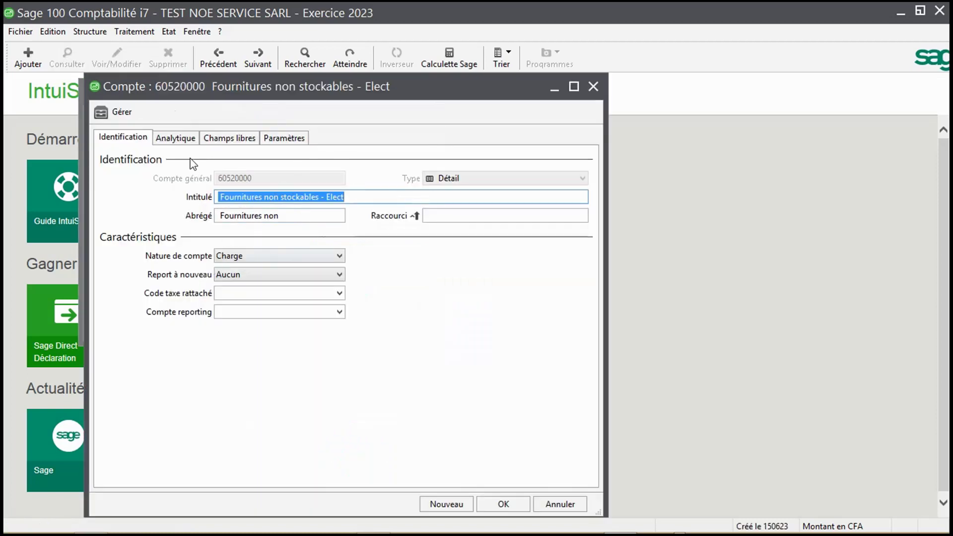
Apply the ELECTRICITE grid to the analytical distribution of account 60520000.
click(179, 139)
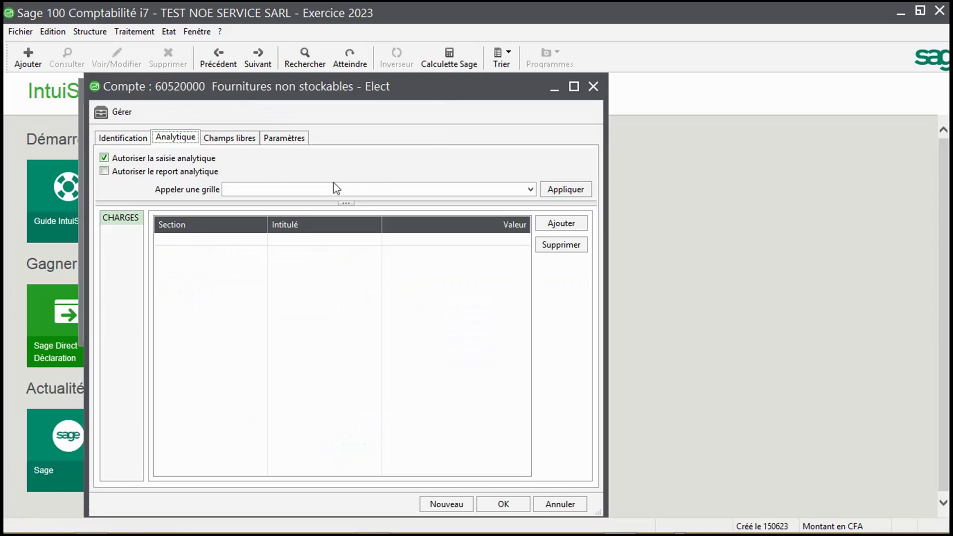
click(530, 190)
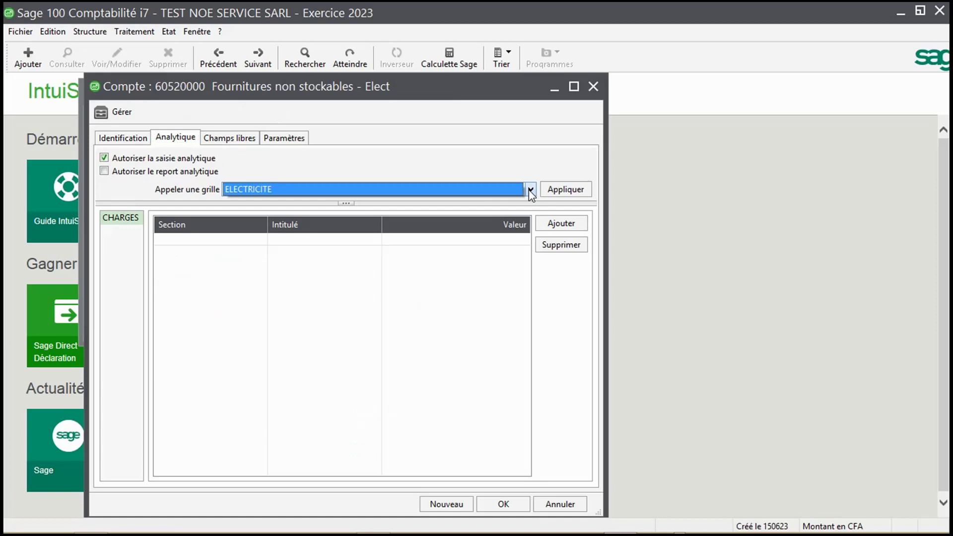
click(531, 190)
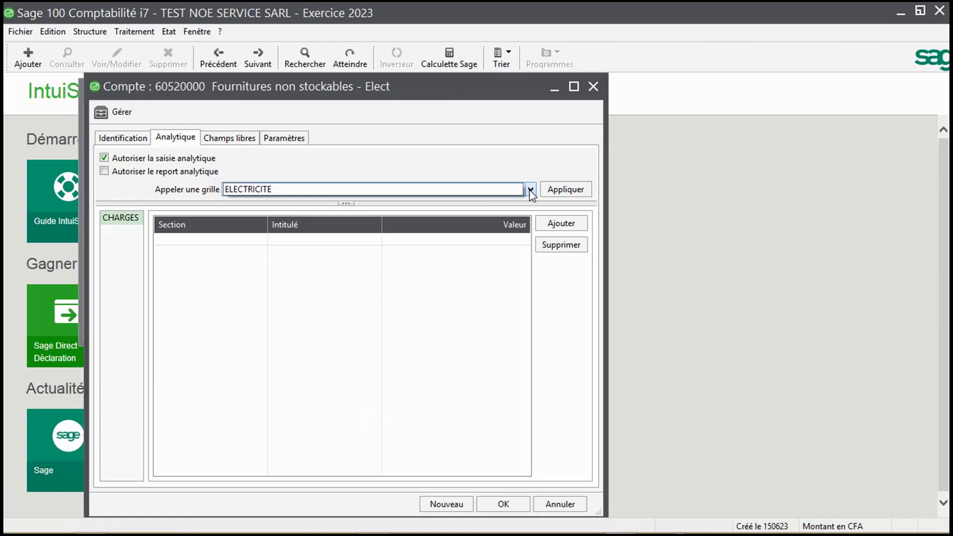
click(531, 191)
click(573, 191)
click(573, 191)
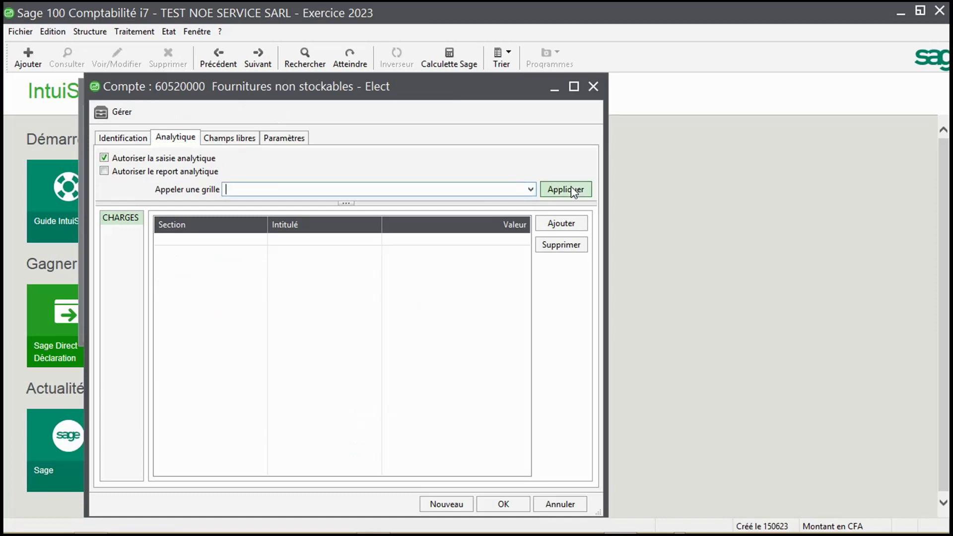
click(529, 191)
click(503, 188)
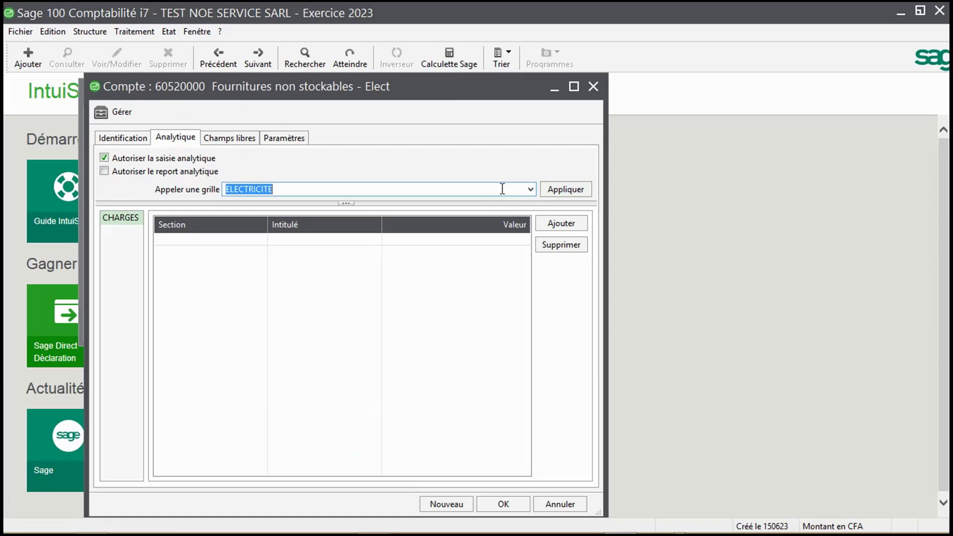
click(559, 188)
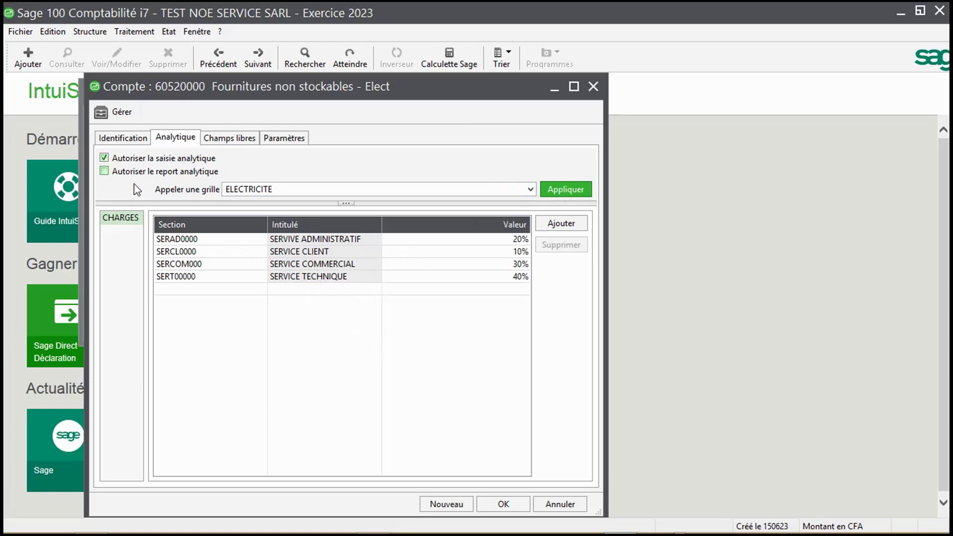
Save account 60520000 with analytical entry authorised and analytical carry-forward off, and close the chart of accounts.
click(104, 172)
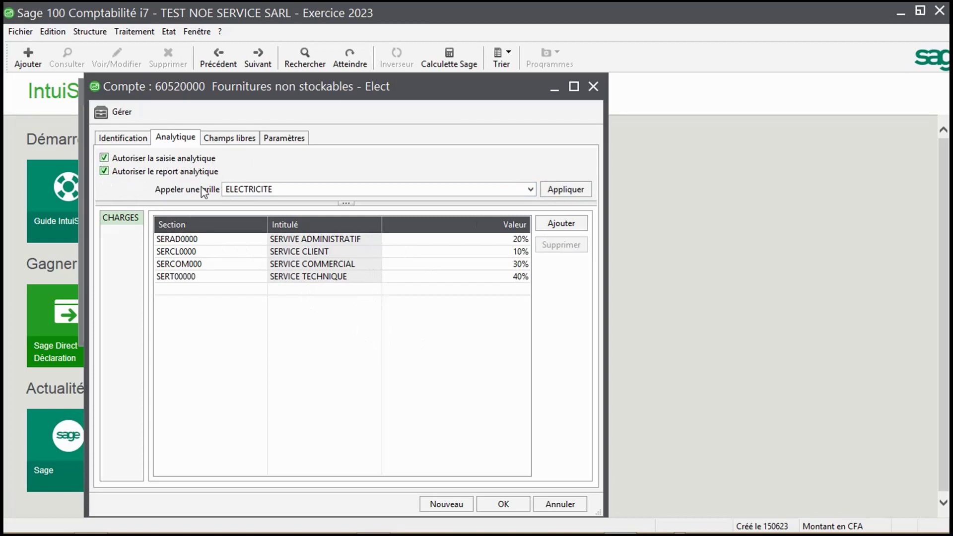
click(105, 172)
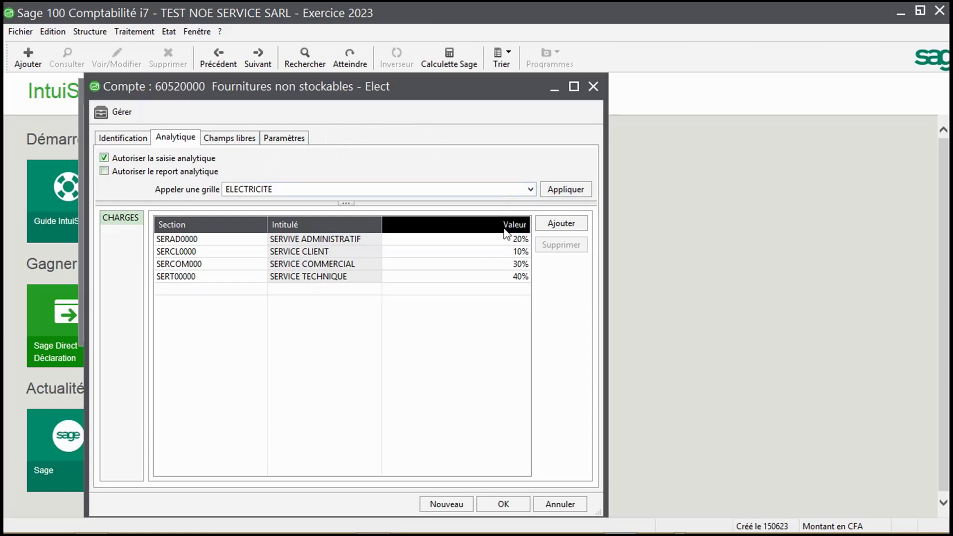
click(508, 503)
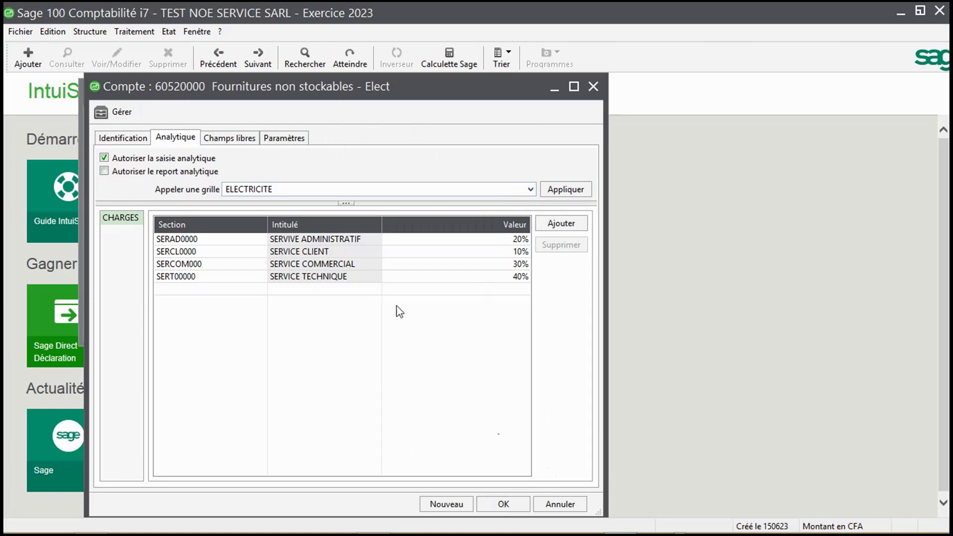
click(496, 504)
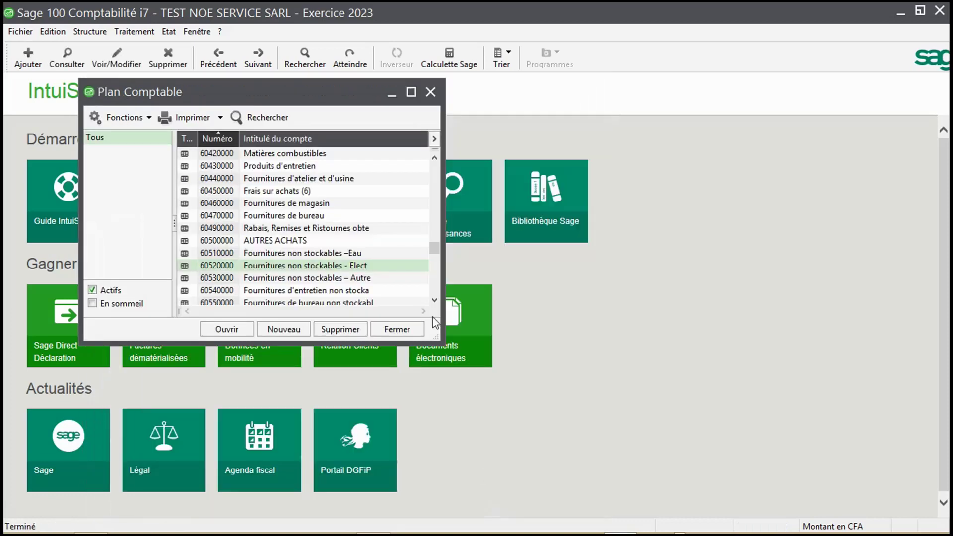
click(430, 91)
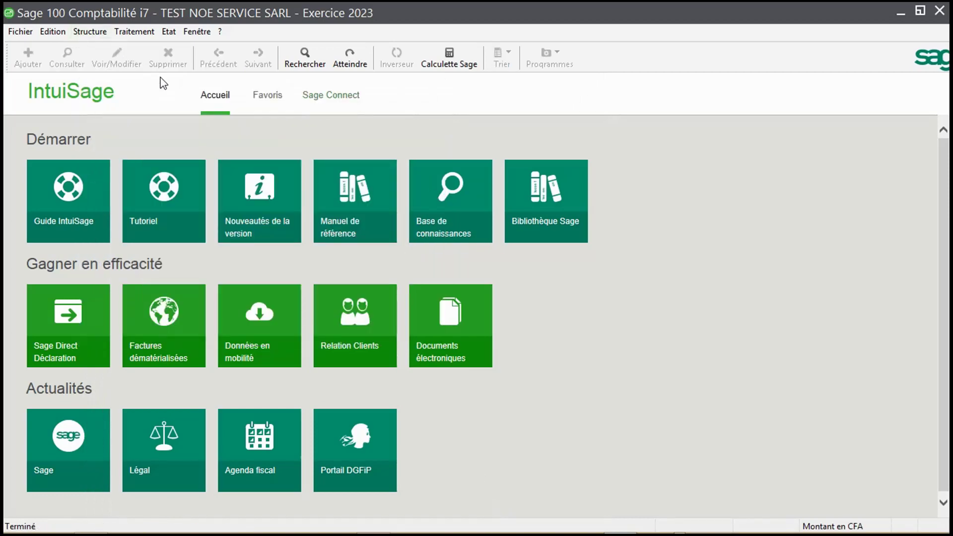
Open the journal entry list and check the existing entries of the ACH purchases journal for January 2023.
key(ctrl+j)
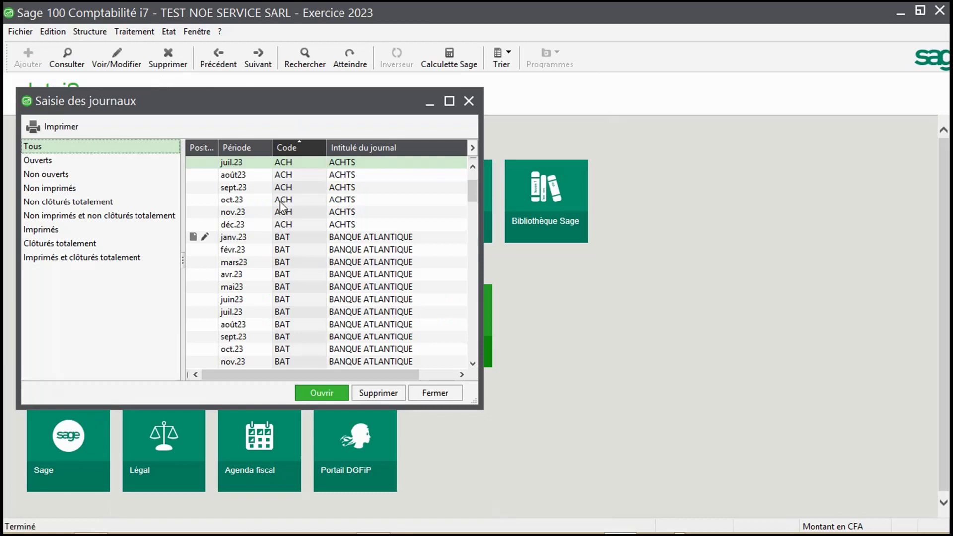
drag(474, 192, 474, 174)
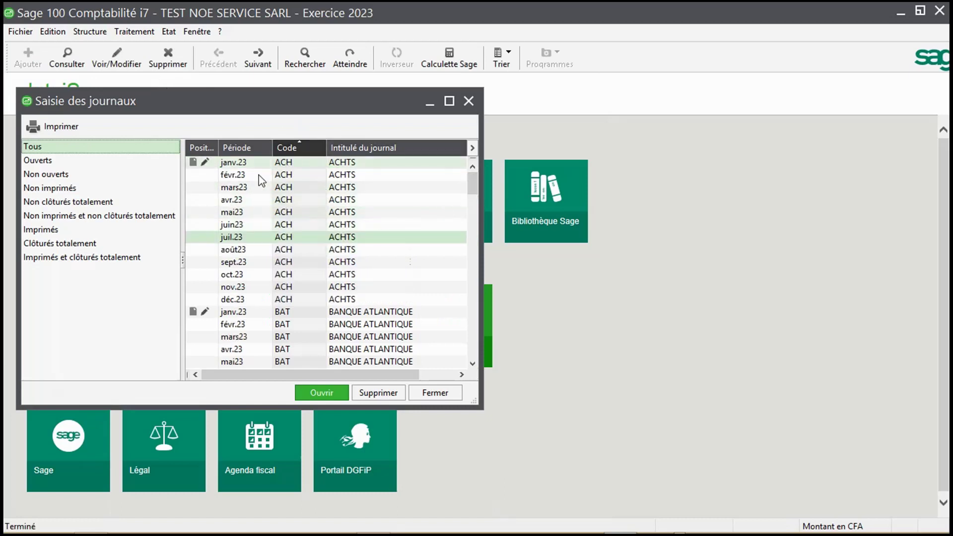
click(248, 167)
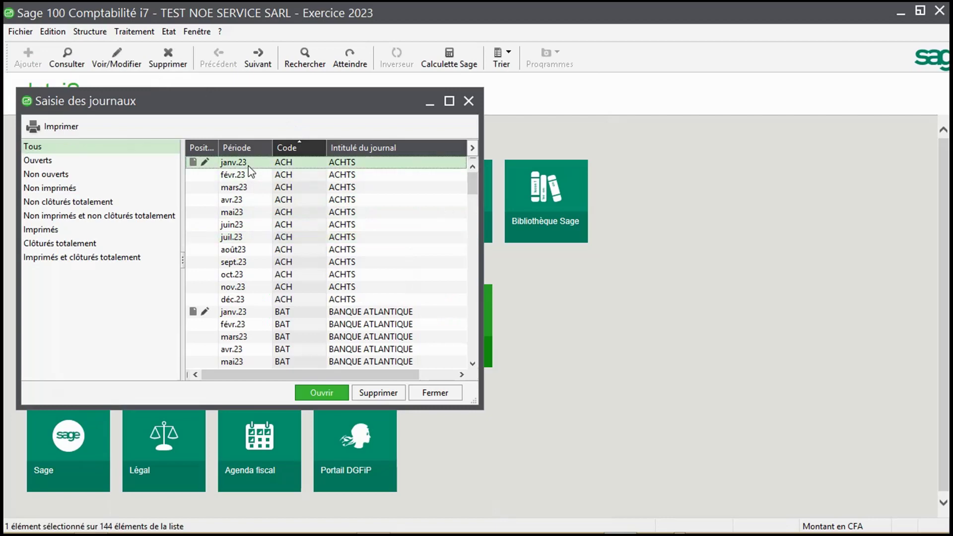
double_click(249, 166)
drag(454, 365, 471, 397)
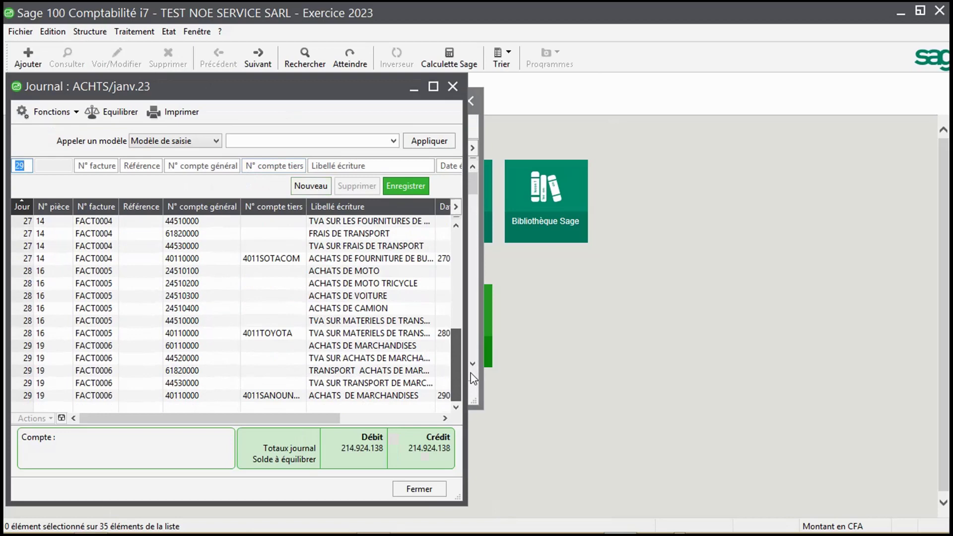
click(453, 87)
Open the ACH purchases journal for February 2023 and maximize its window.
click(248, 175)
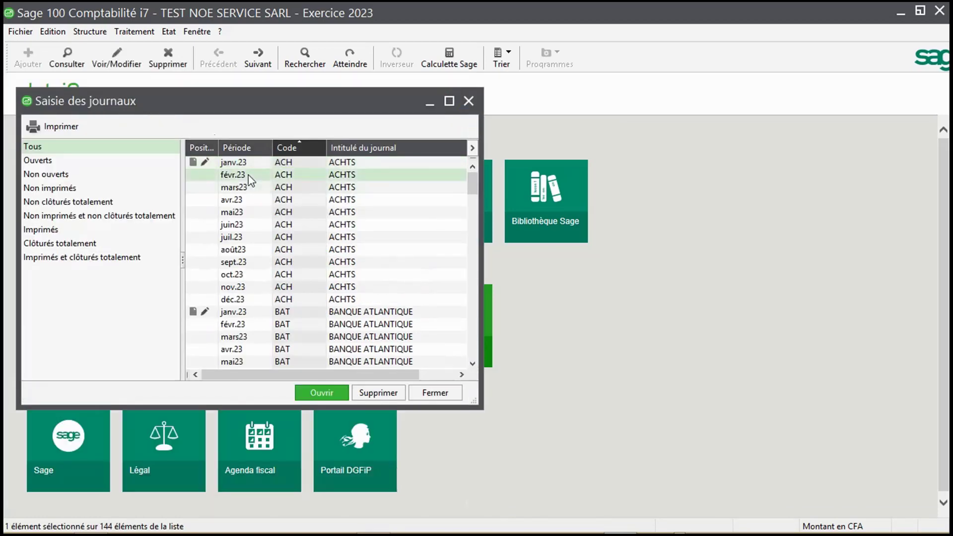
double_click(248, 174)
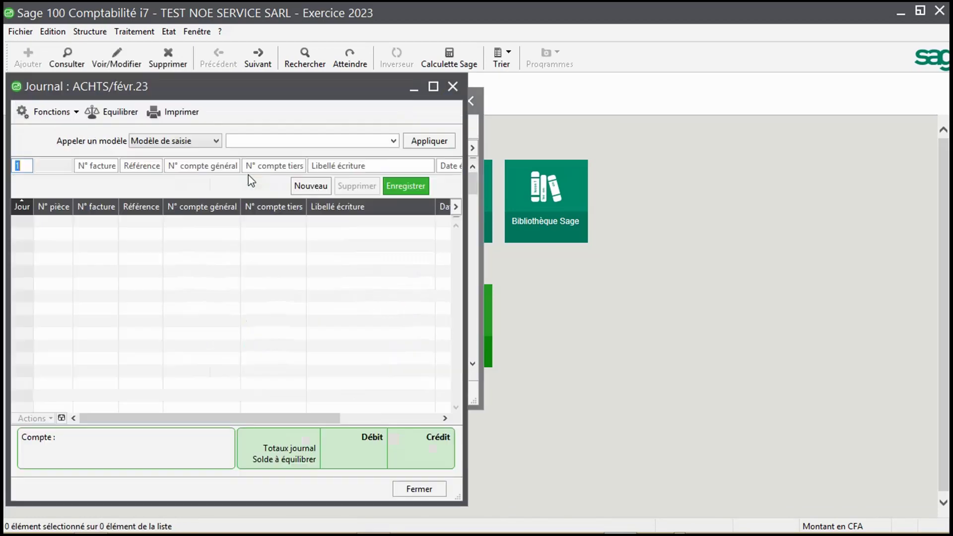
click(433, 86)
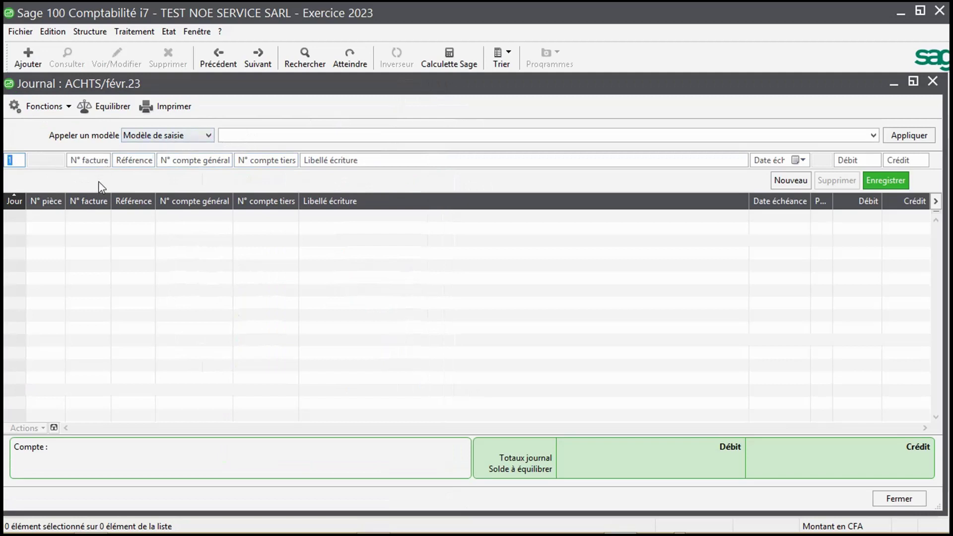
Record a debit line of 100000 on account 60520000 for day 1, labelled ELECTRICITE.
click(194, 160)
text(6052)
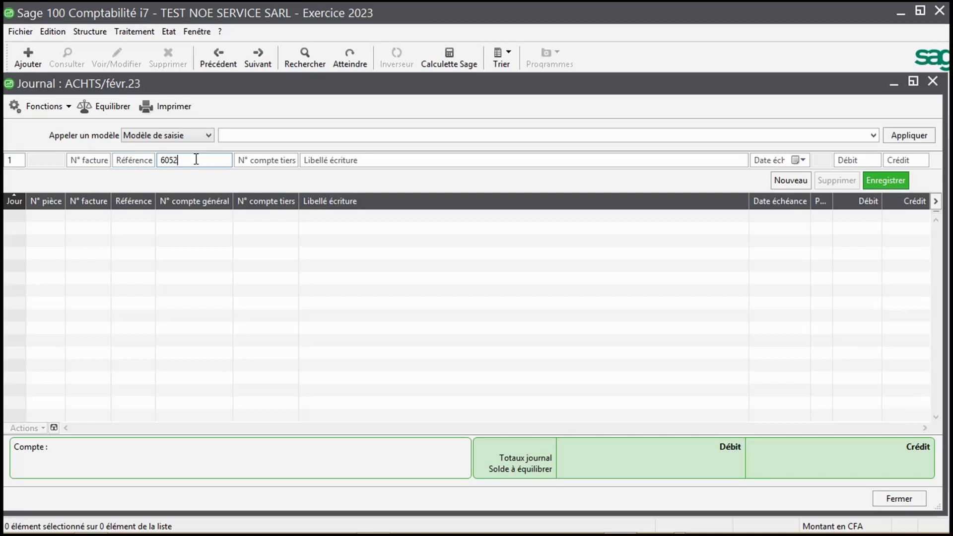
key(Tab)
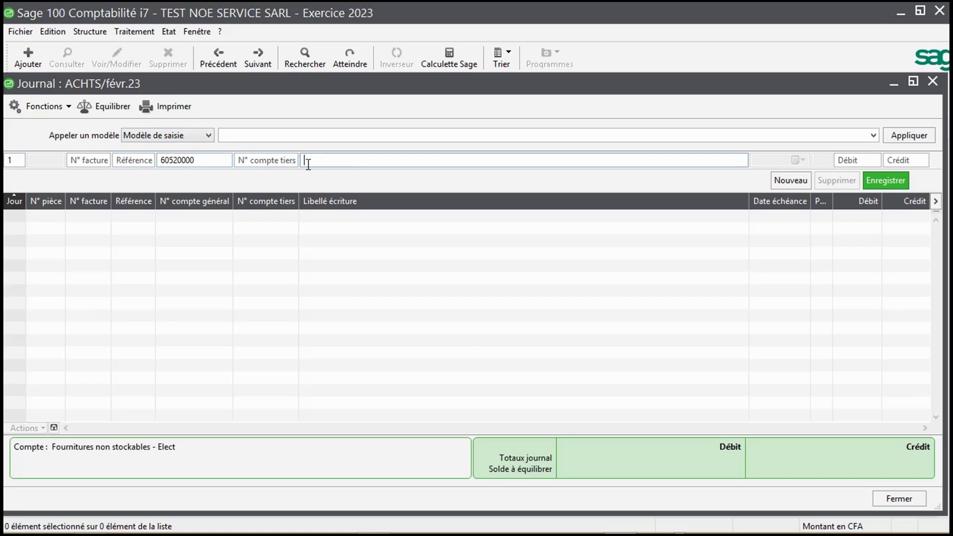
text(ELECTRICITE)
key(Tab)
text(1000)
key(BackSpace)
text(000)
key(Return)
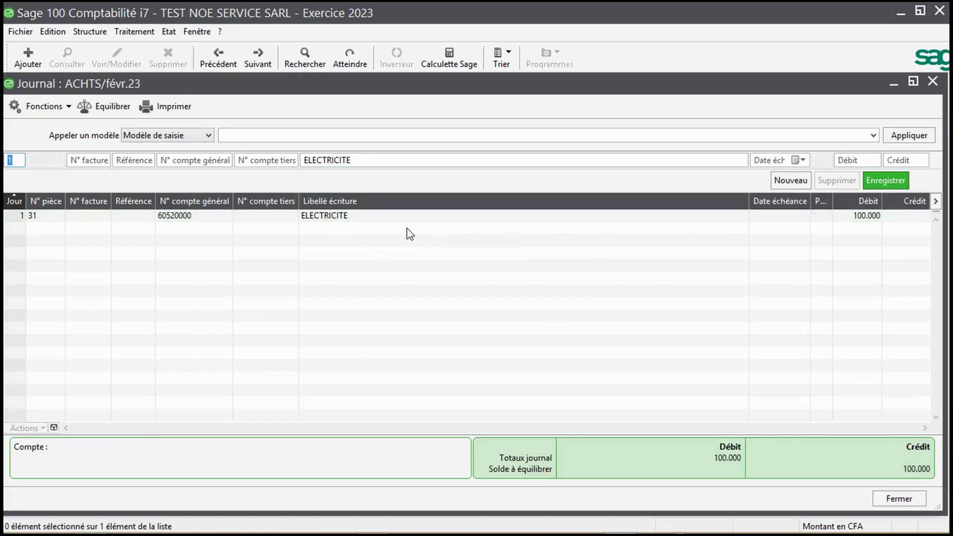
Delete the ELECTRICITE line from the February 2023 purchases journal, and close the journal and the journal entry list.
click(774, 222)
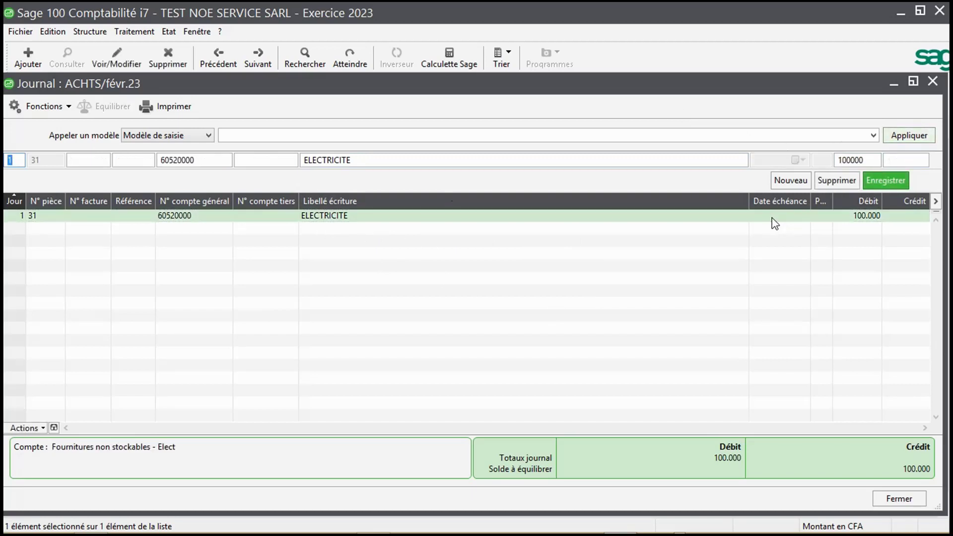
right_click(774, 222)
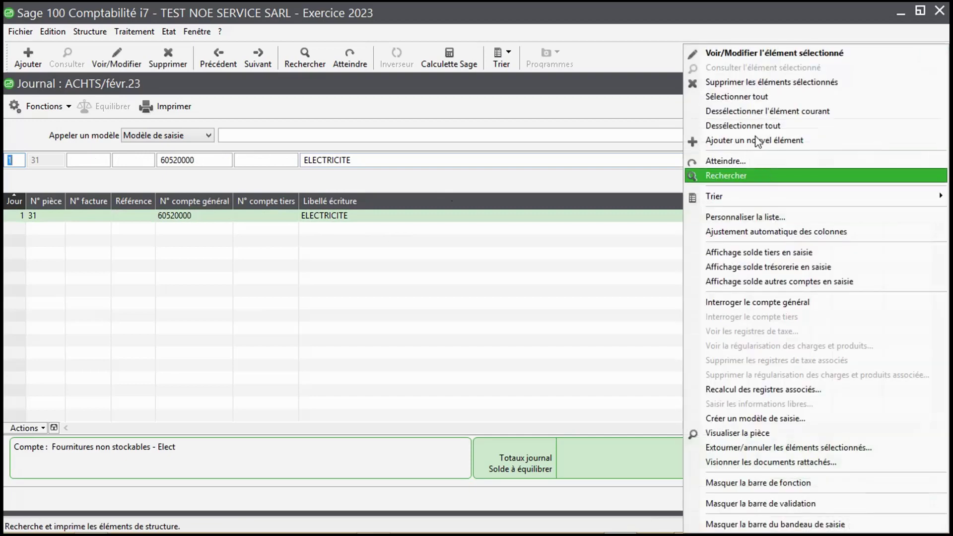
click(754, 83)
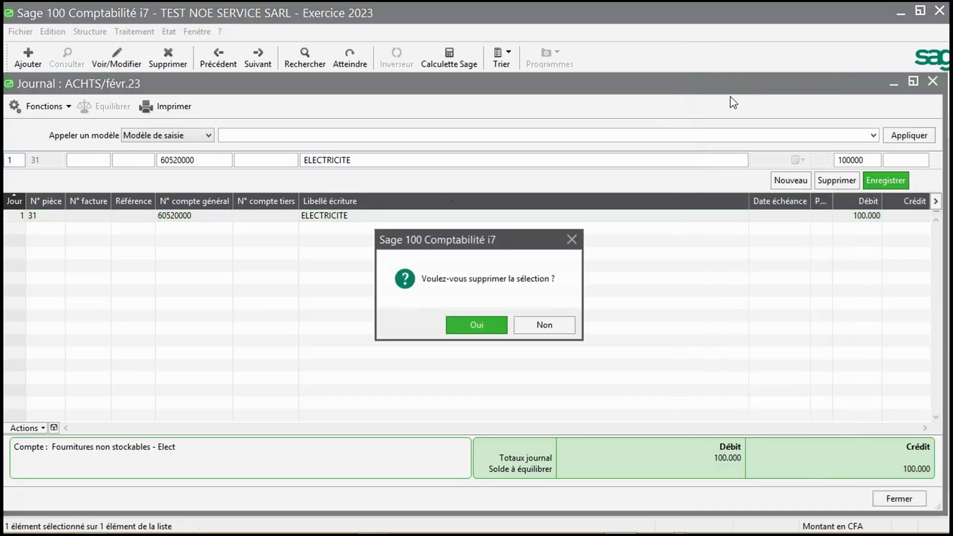
click(472, 326)
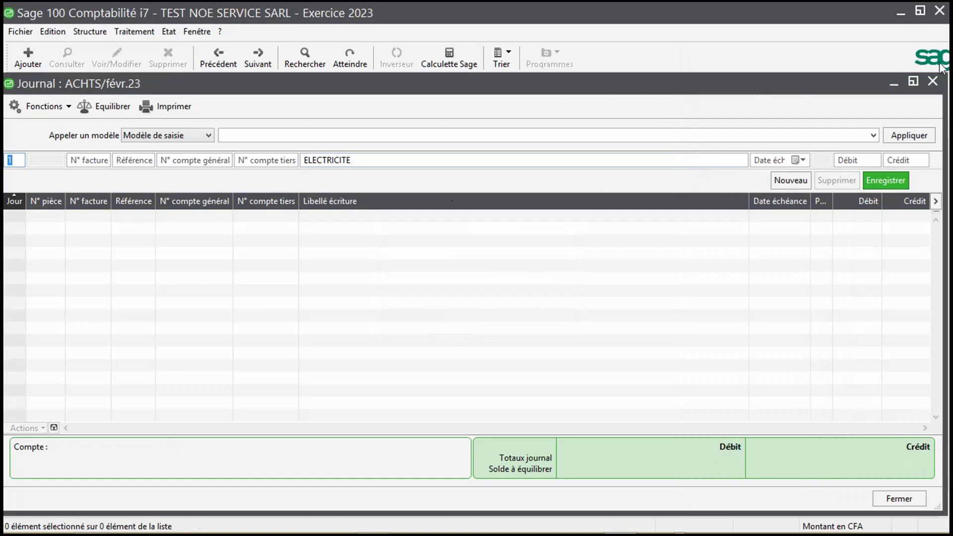
click(914, 81)
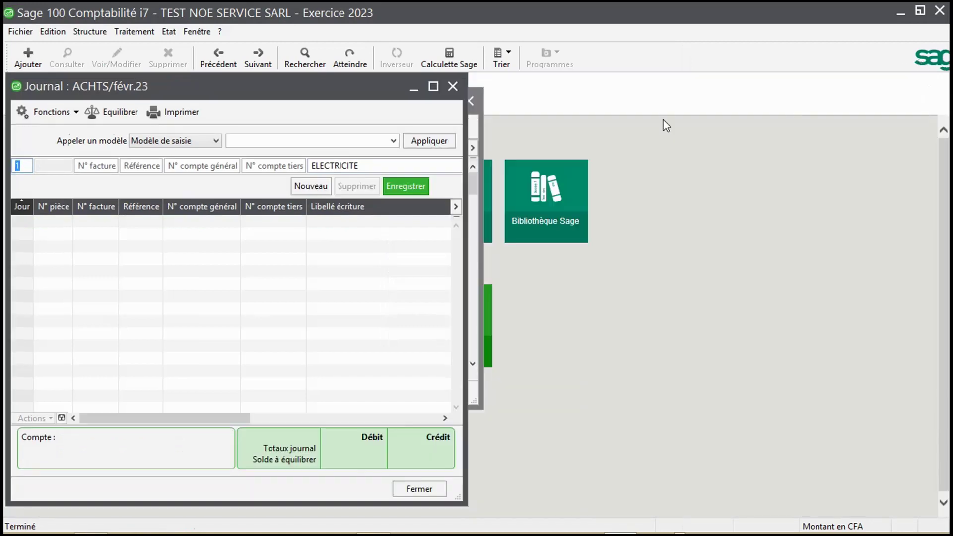
click(452, 87)
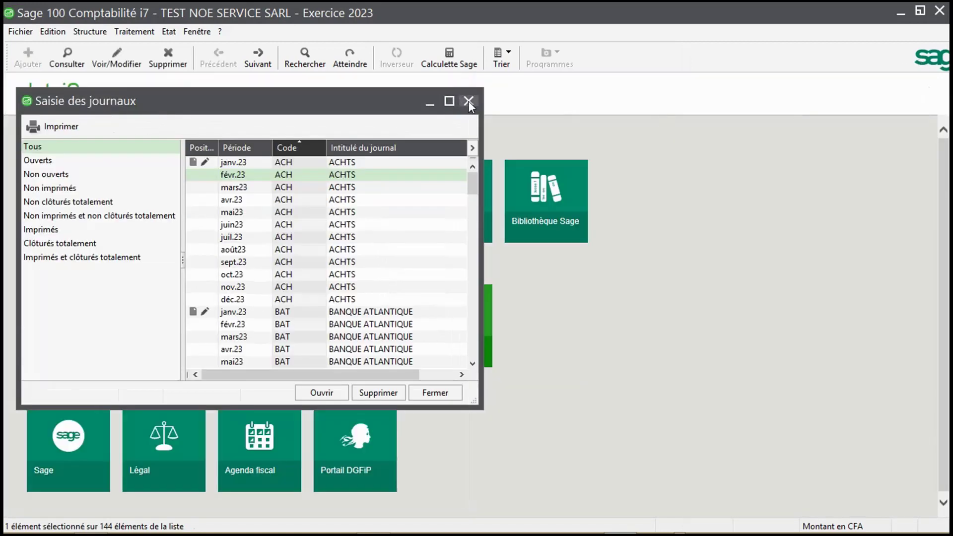
click(468, 100)
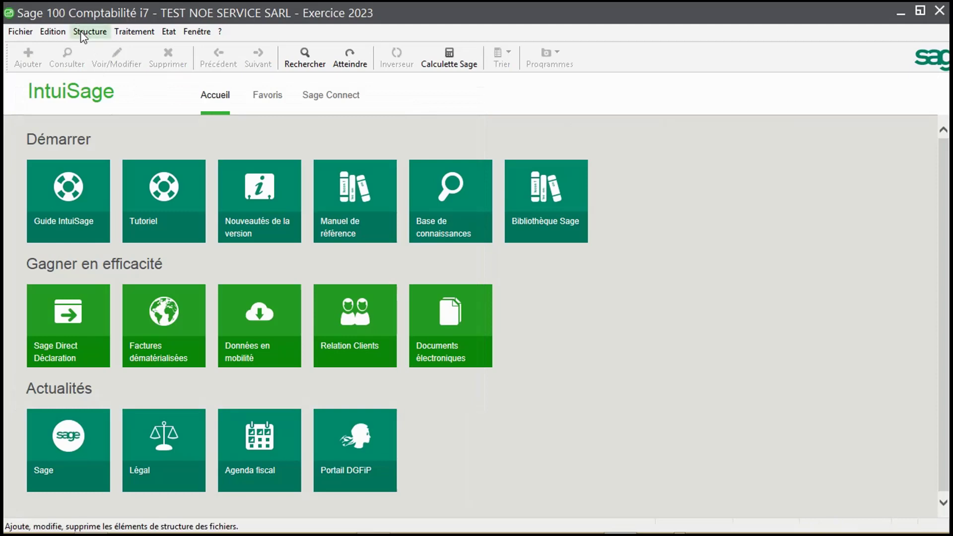
Authorise analytical entry on the ACH purchases journal code, save it, and close the journal codes list.
click(89, 31)
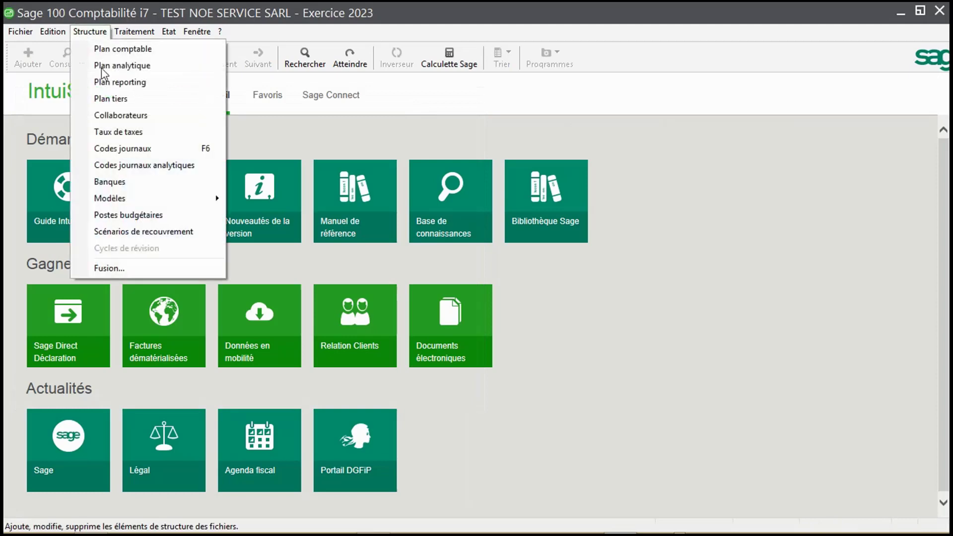
click(158, 151)
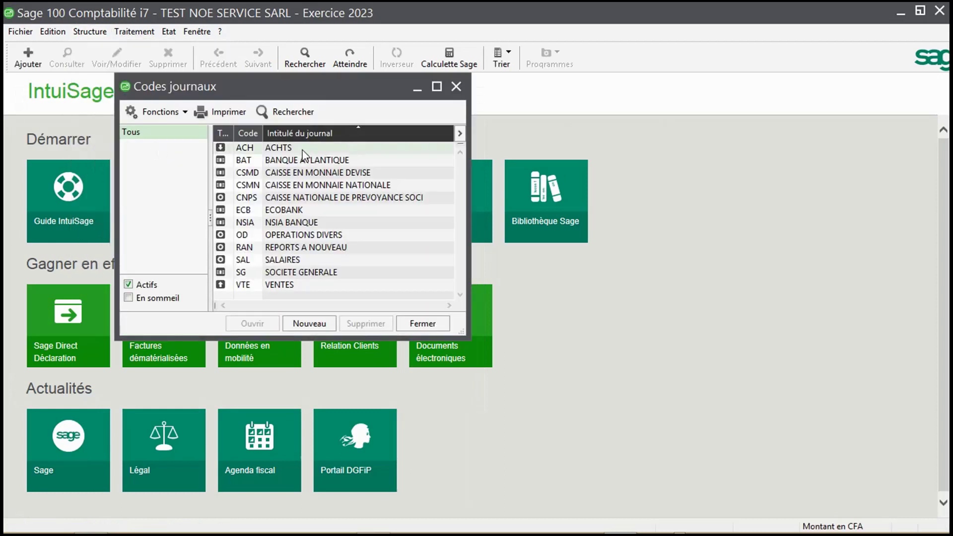
double_click(303, 149)
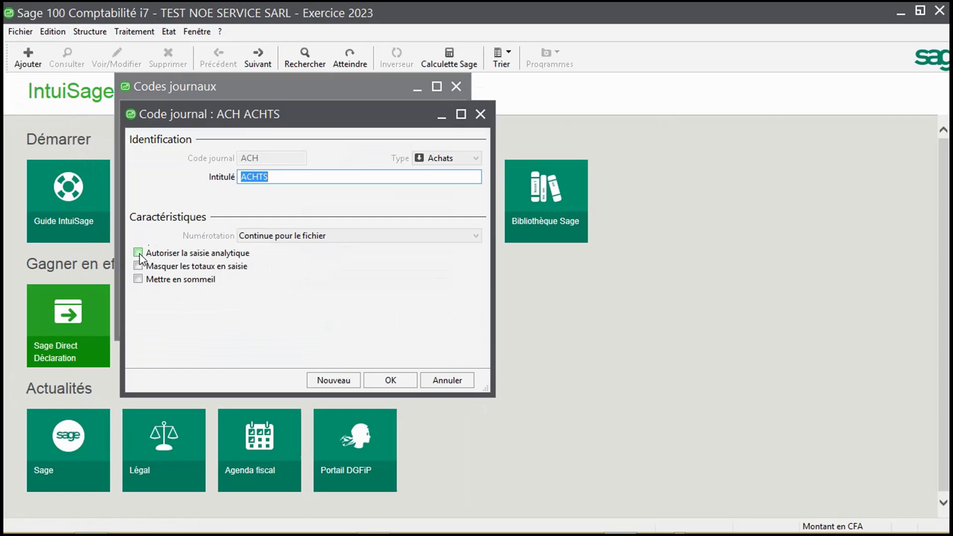
click(138, 253)
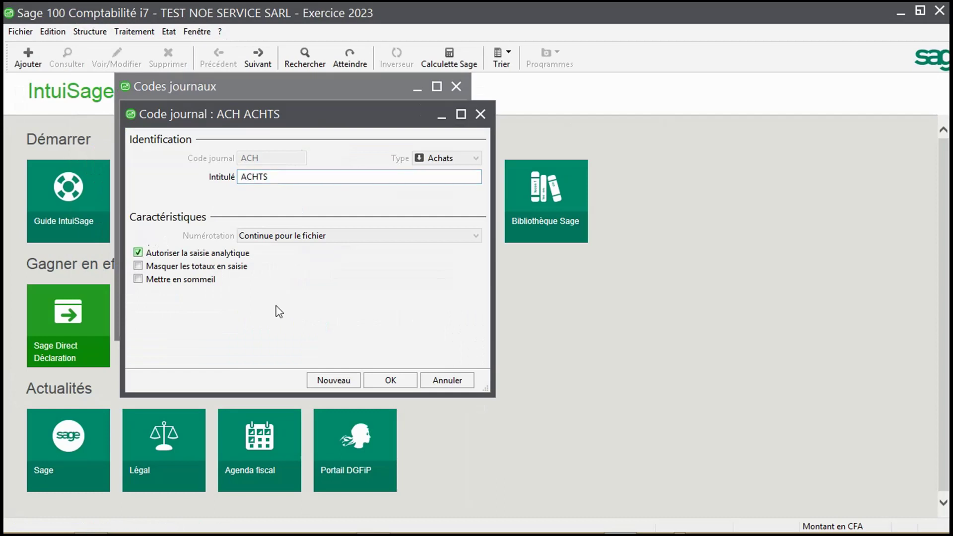
click(391, 380)
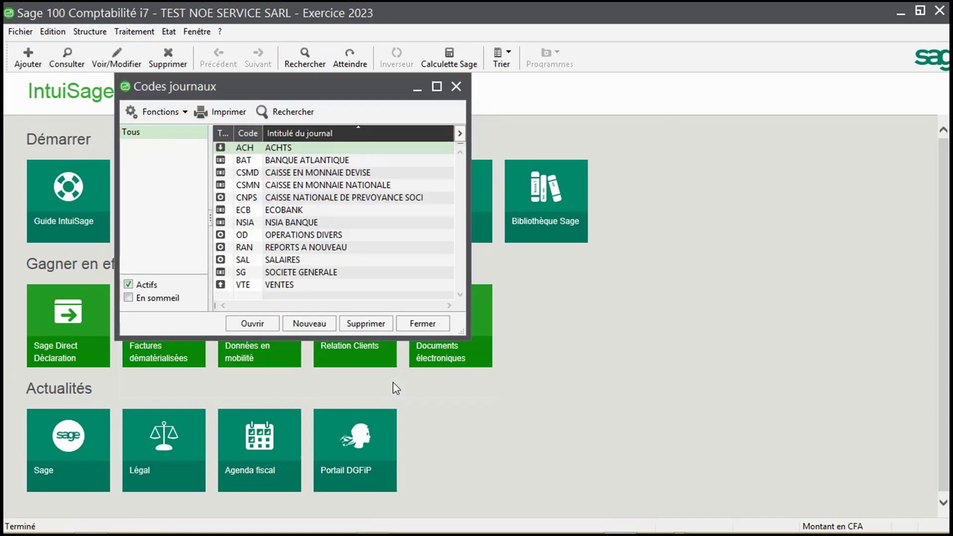
click(456, 83)
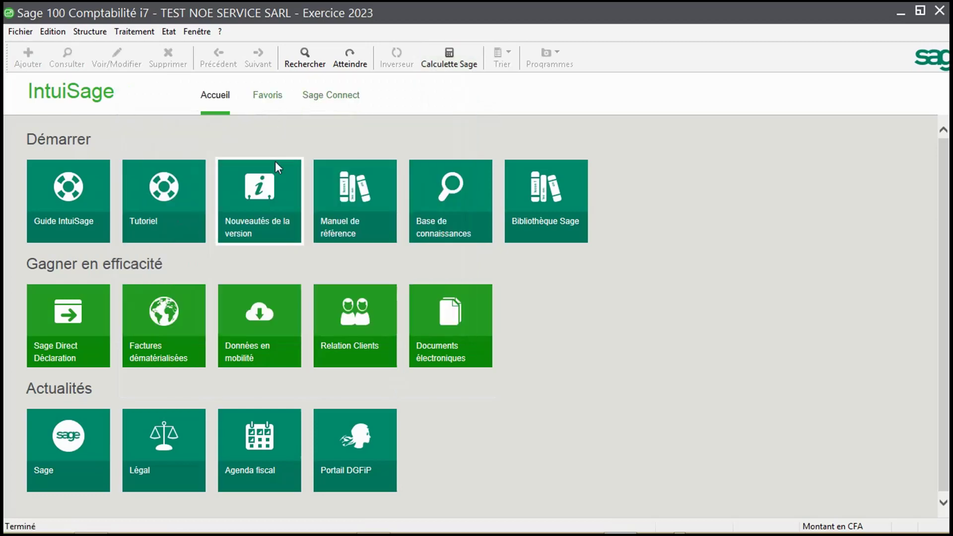
Reopen the ACH purchases journal for February 2023 from the journal entry list and maximize its window.
key(ctrl+j)
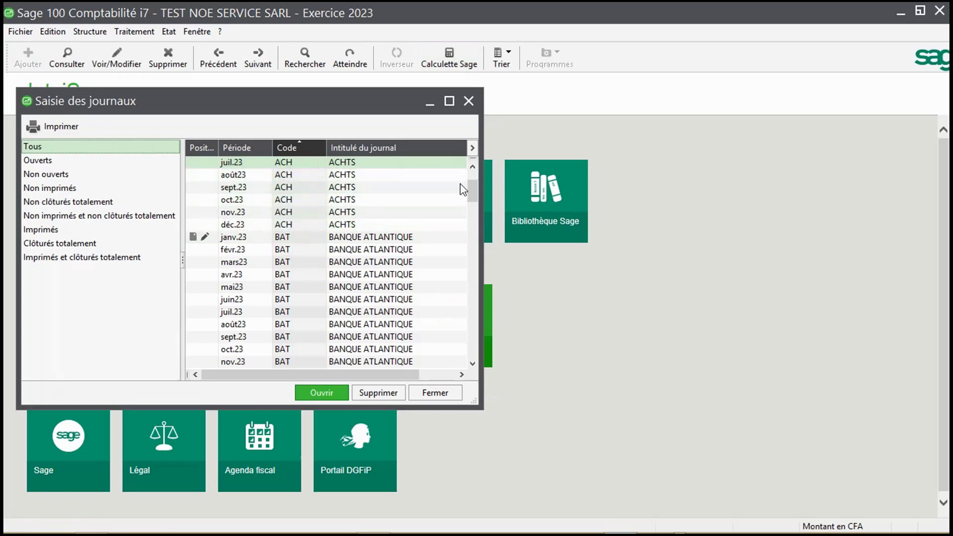
scroll(475, 172, up, 2)
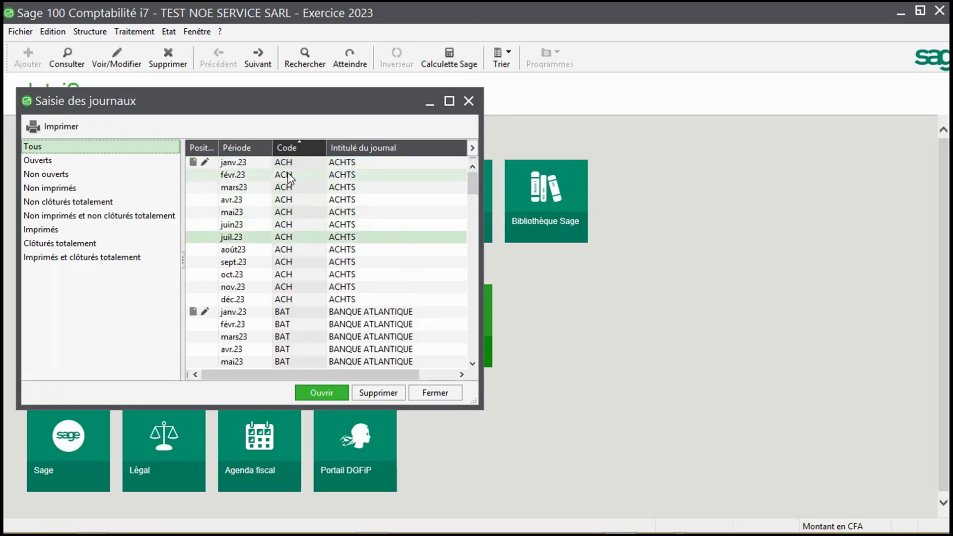
double_click(291, 176)
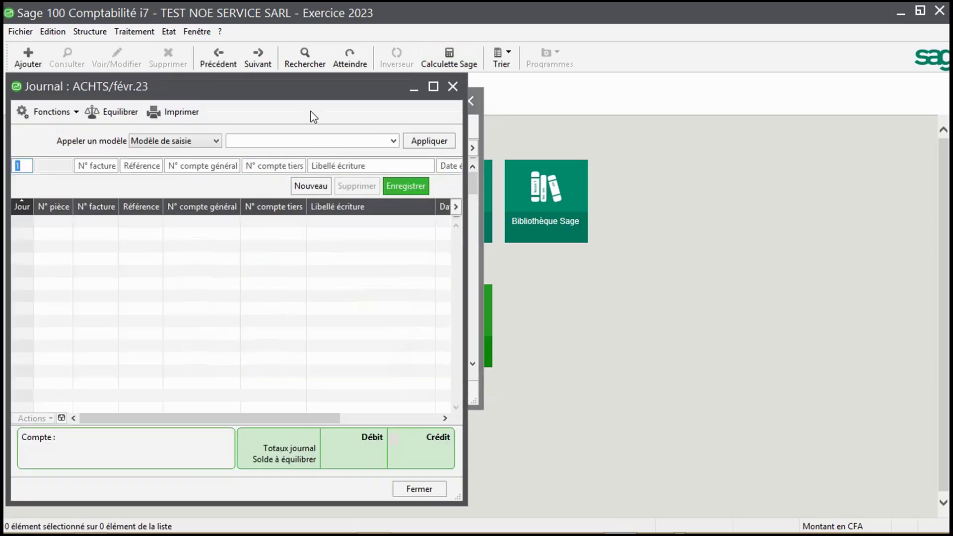
click(432, 87)
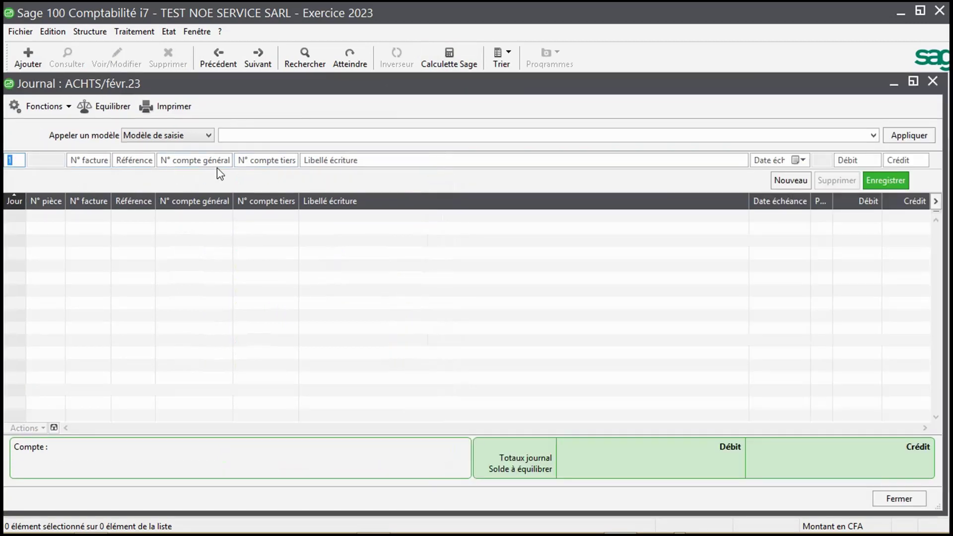
Enter a purchase line on account 60520000 labelled ELECTRICITE with a debit of 100000, and save it to open its analytical entry.
click(196, 161)
text(60520000)
key(Tab)
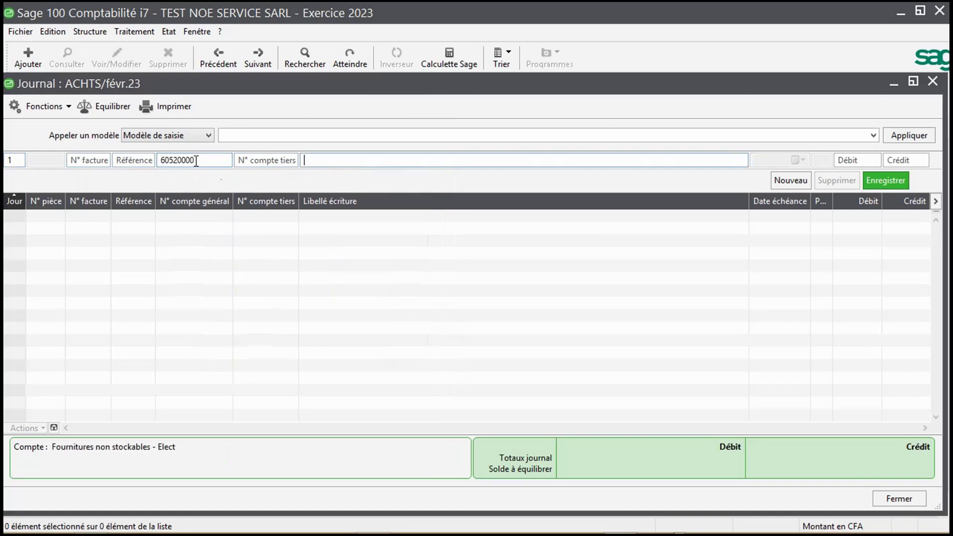
text(ELECTRICITE)
key(Tab)
text(100)
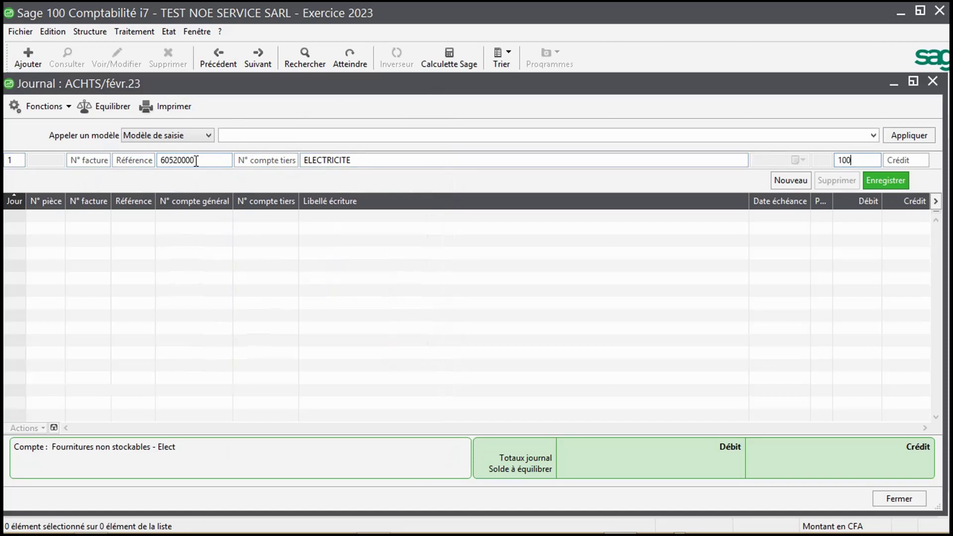
text(000)
key(Return)
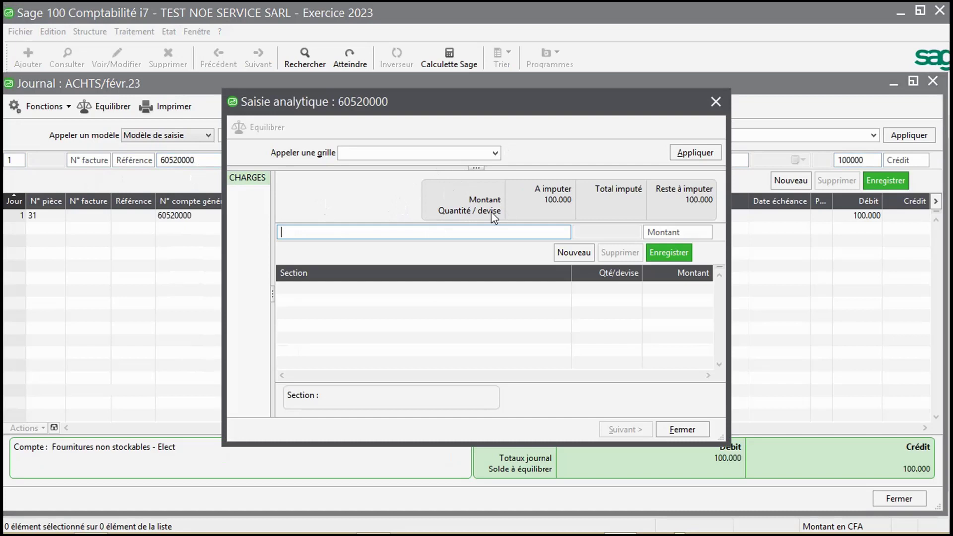
Apply the ELECTRICITE grid to the line's analytical entry, replacing existing allocations, and close the analytical entry.
click(495, 154)
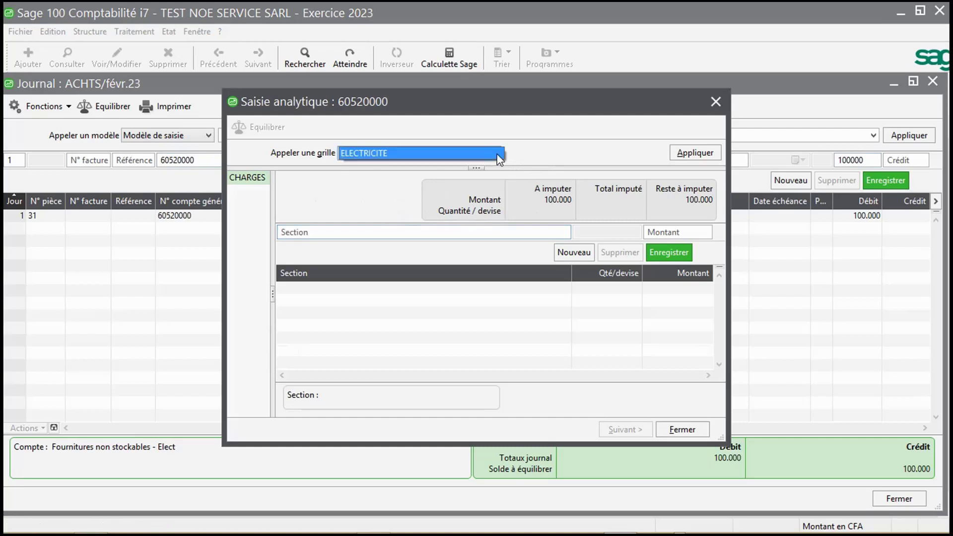
click(687, 157)
click(688, 156)
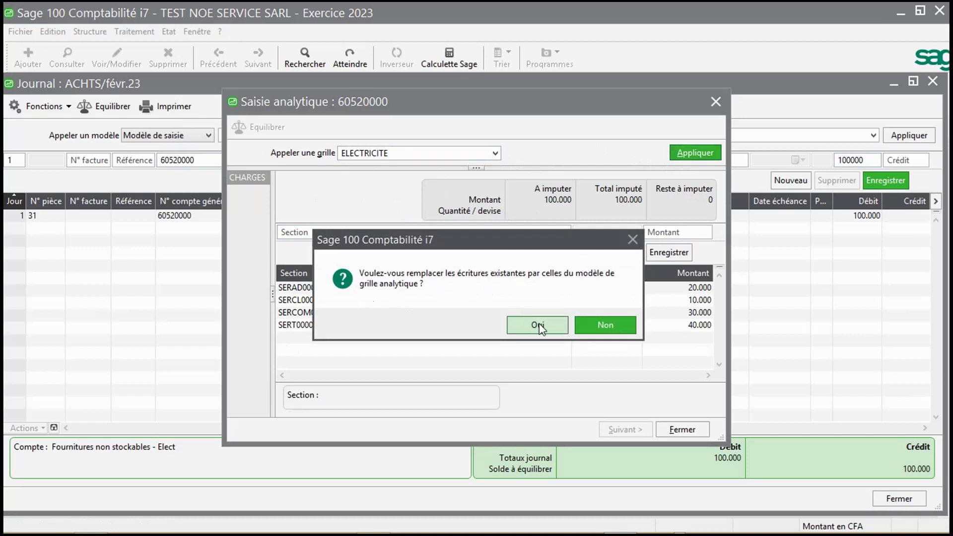
click(537, 326)
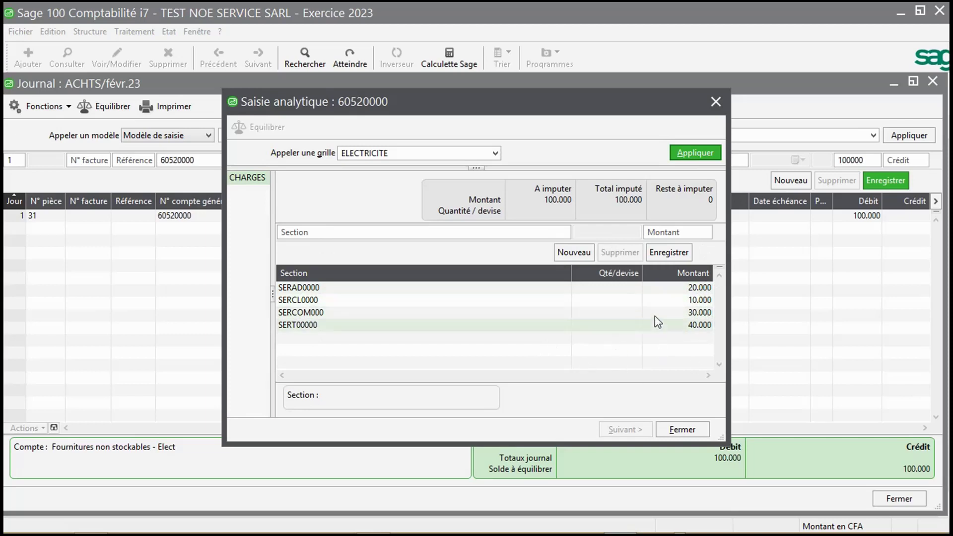
click(666, 253)
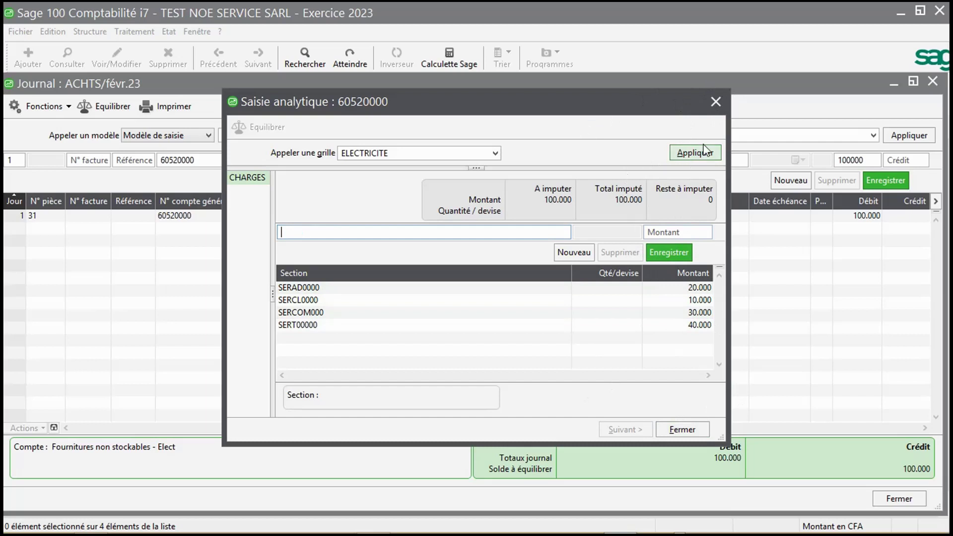
click(715, 102)
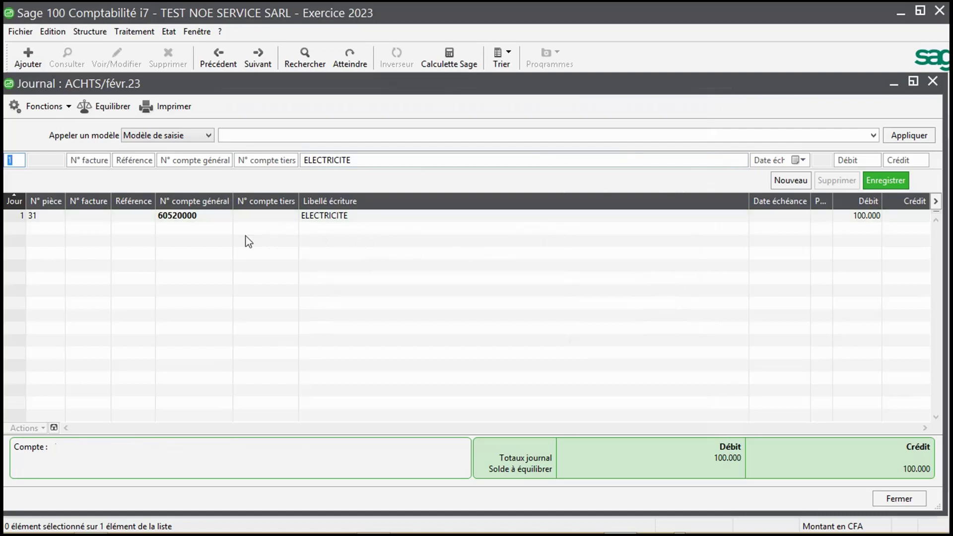
Review the entries of general account 60520000, and try to close the February 2023 purchases journal.
double_click(177, 216)
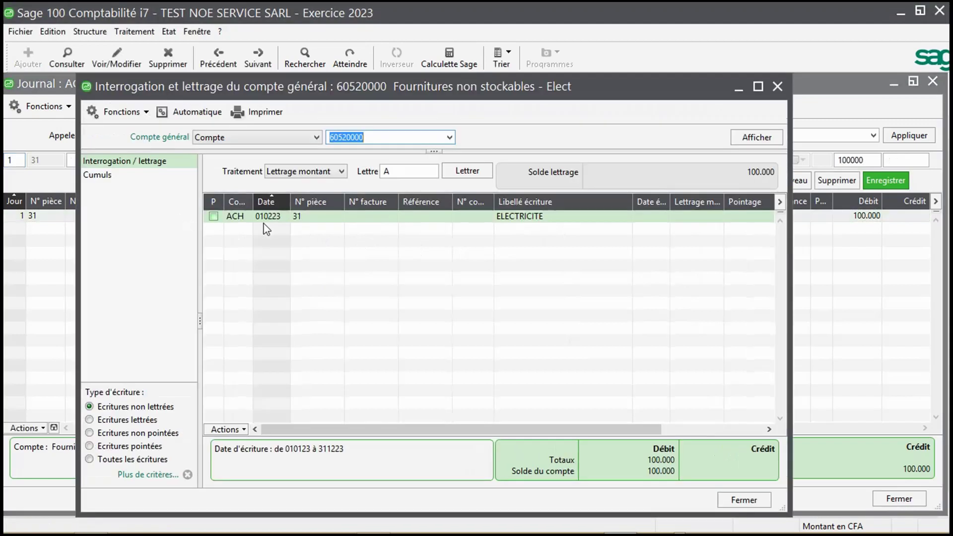
click(298, 219)
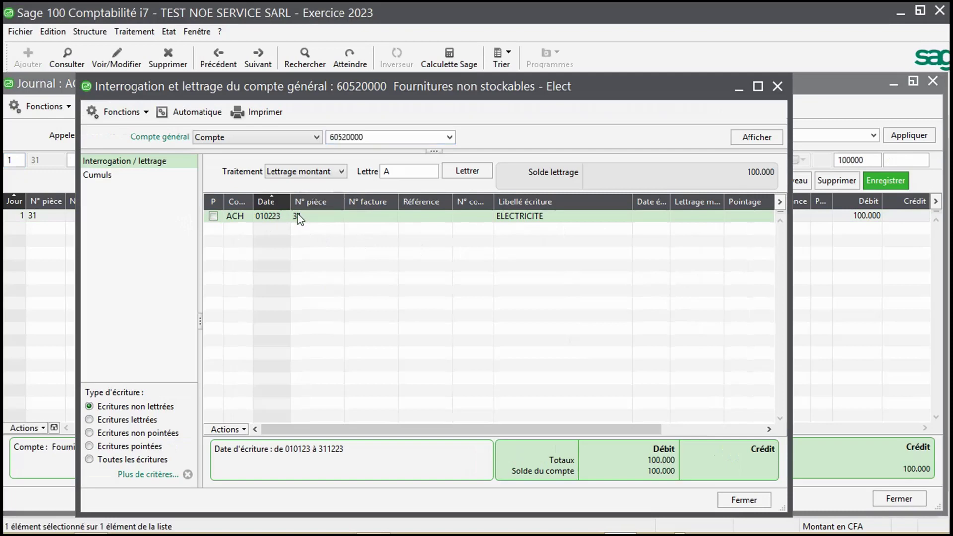
key(Escape)
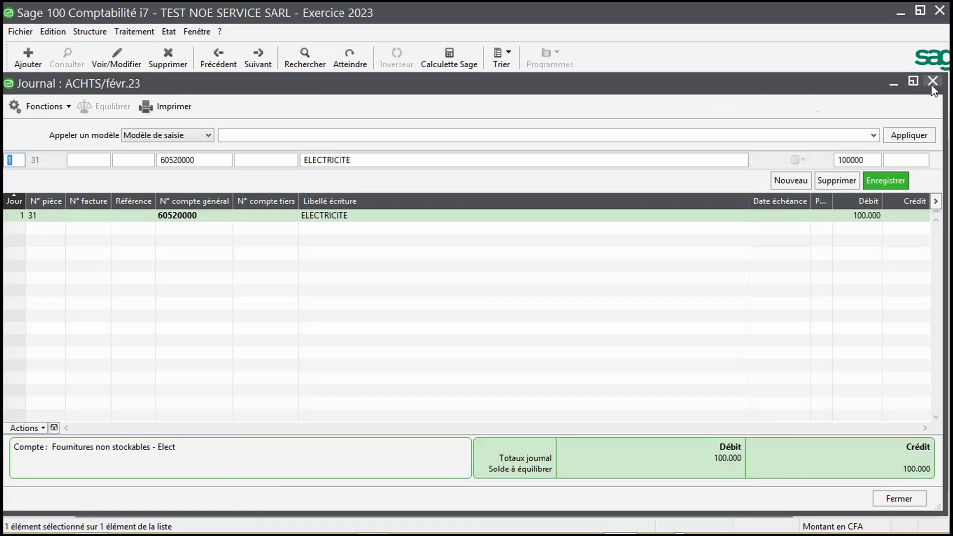
click(933, 82)
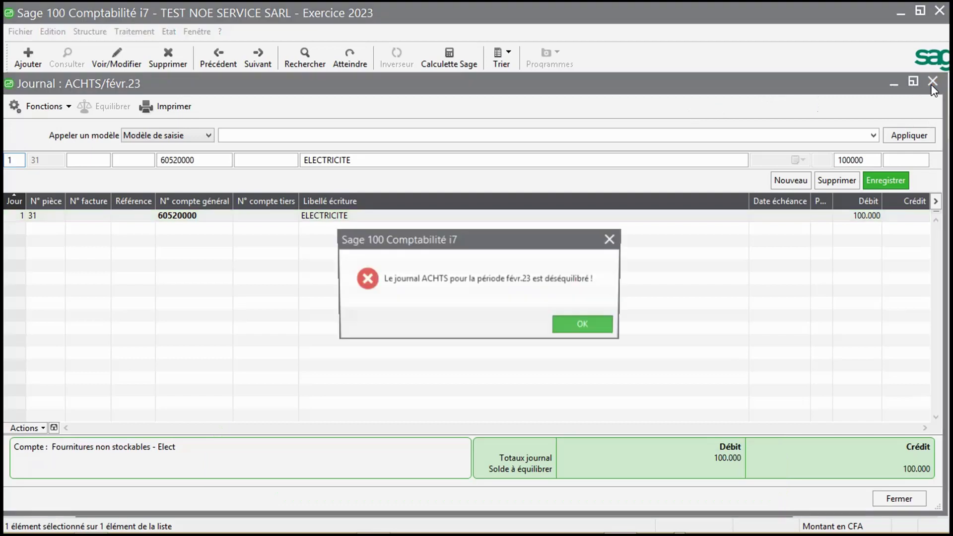
click(612, 241)
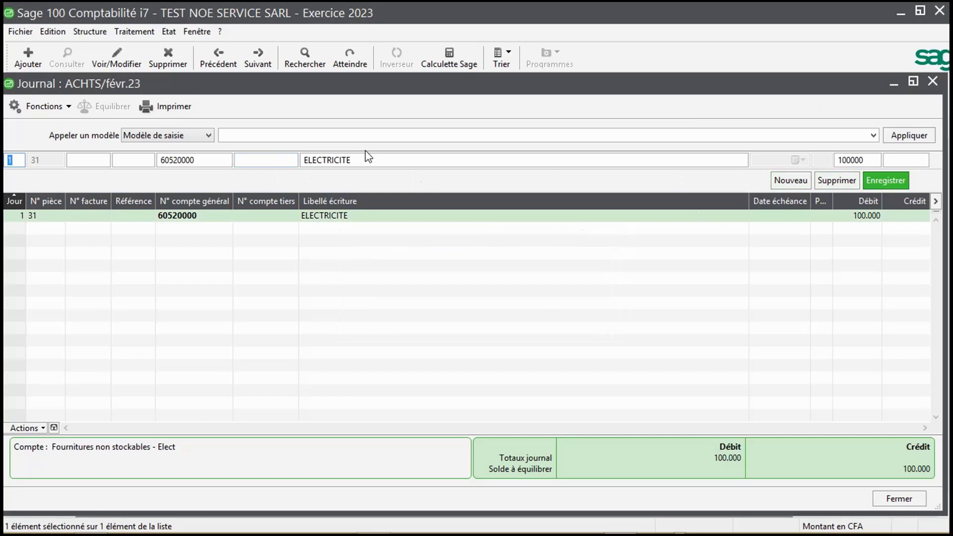
Change the ELECTRICITE line's general account to 40110000 with third-party account 4011DIVERS, keeping its label and due date 010223.
double_click(179, 160)
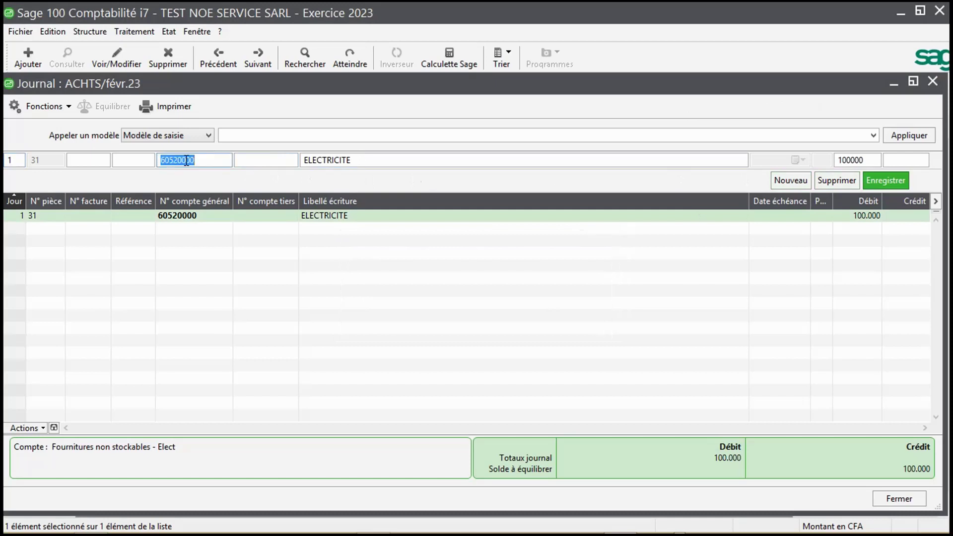
text(4011)
key(Tab)
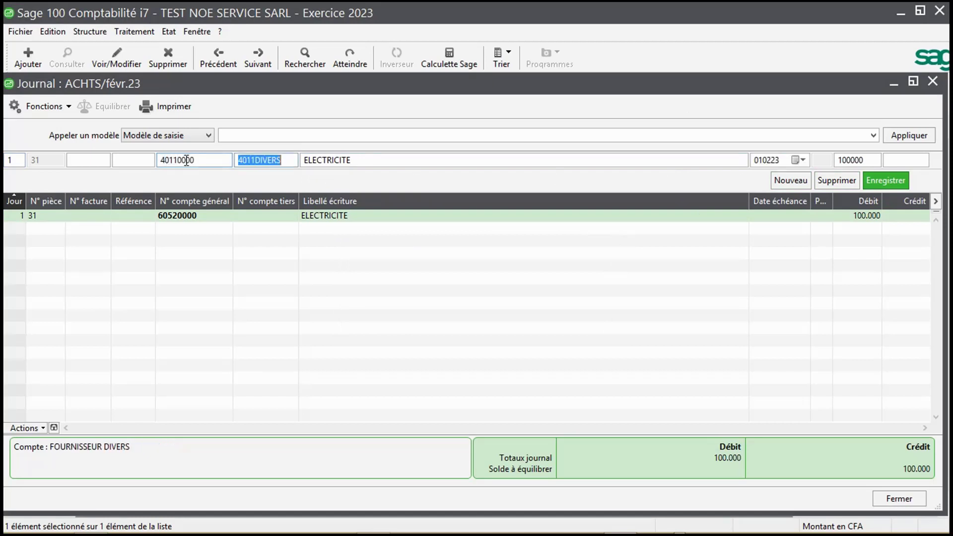
key(Tab)
key(Tab)
key(Tab)
key(Tab)
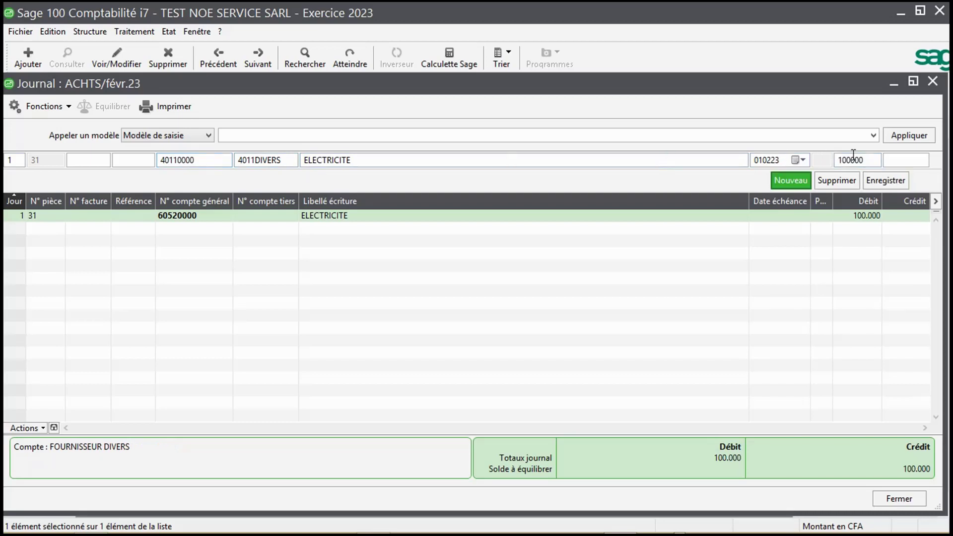
Save the line with a credit of 100000 instead of the debit, accepting removal of its analytical allocations, and try to close the journal.
click(893, 159)
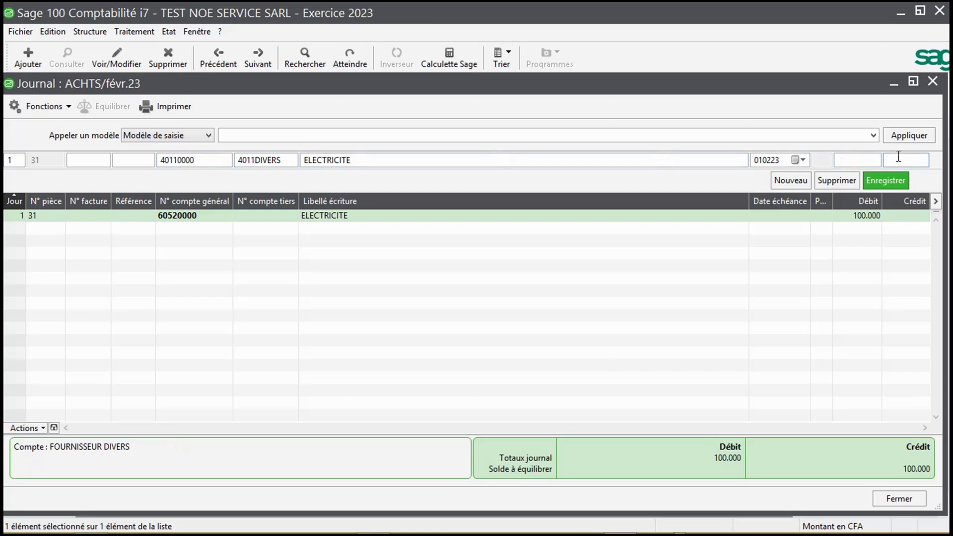
text(100000)
key(Return)
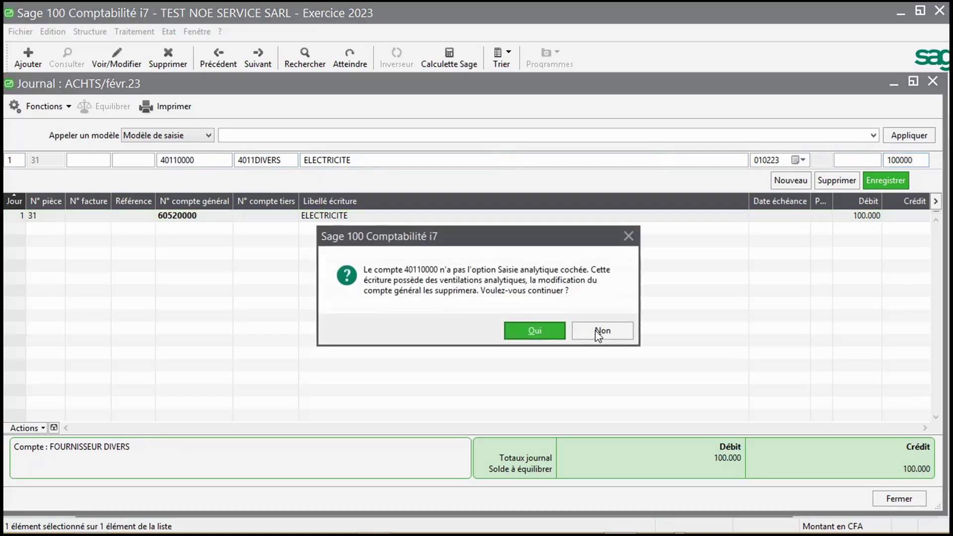
click(546, 332)
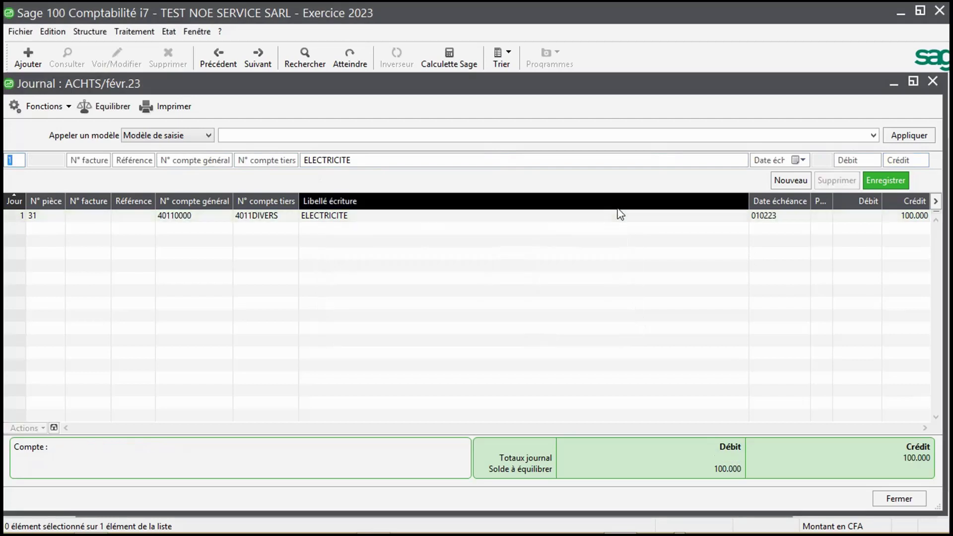
click(933, 82)
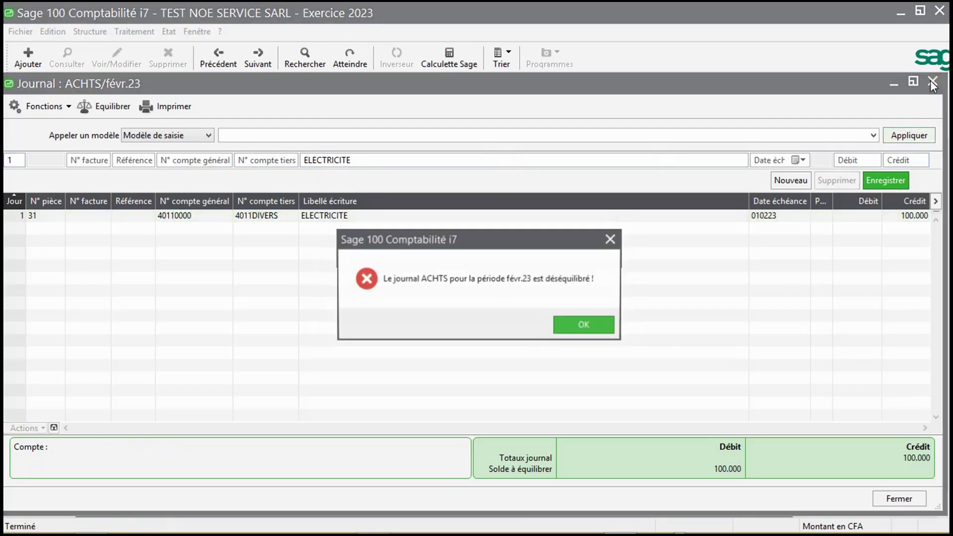
click(609, 241)
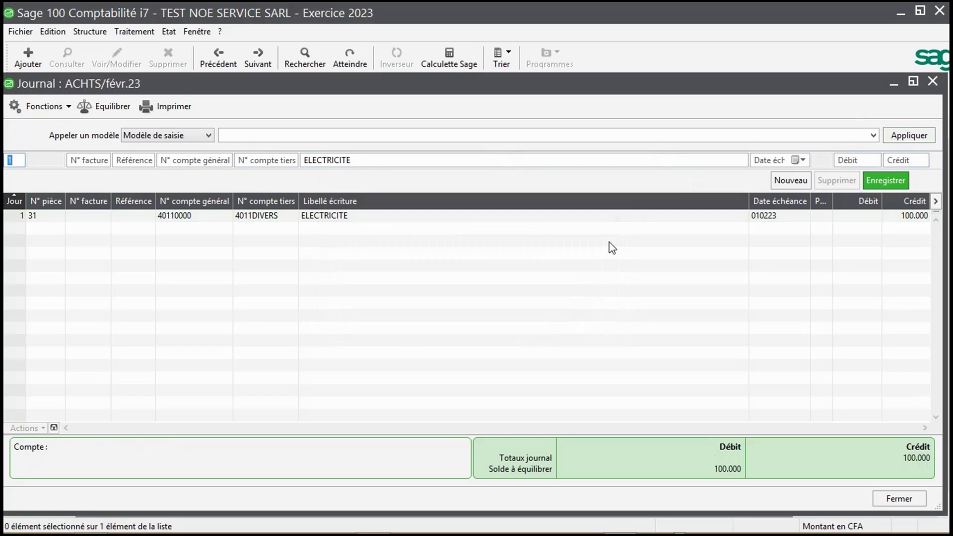